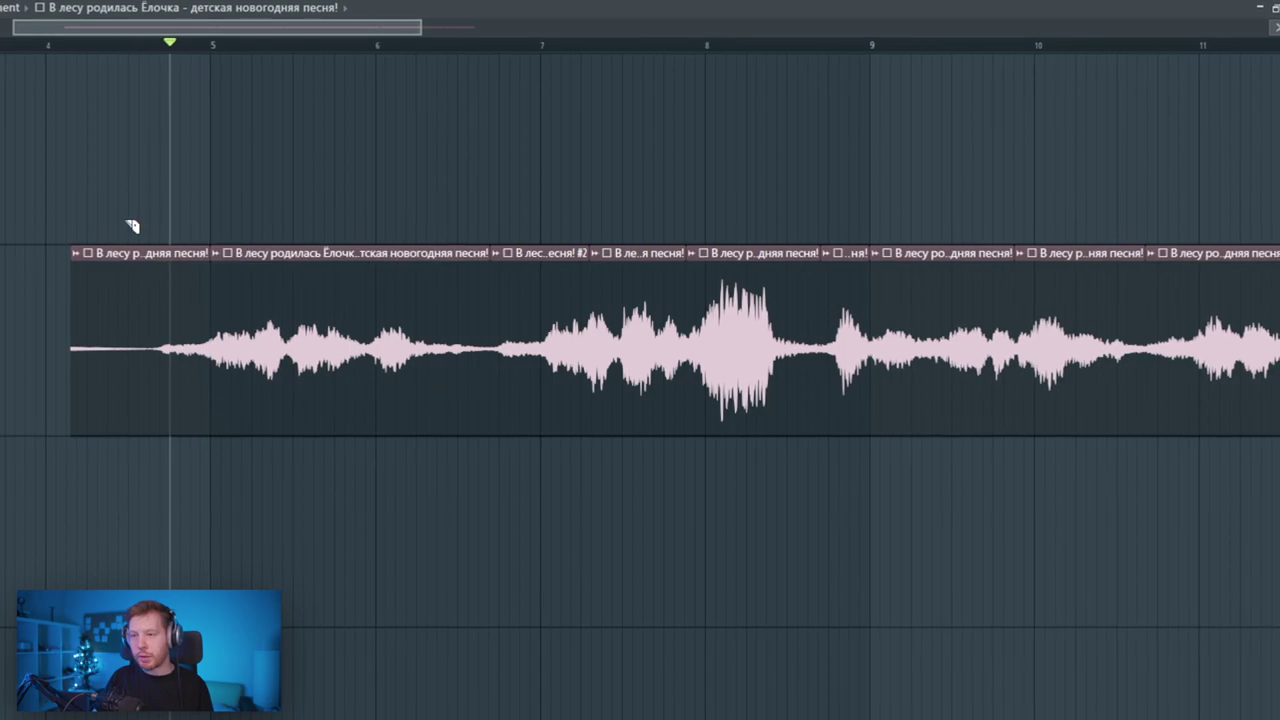
- Align the song clip's first audible beat with bar 17 and play it from there
scroll(863, 486, "right", 5)
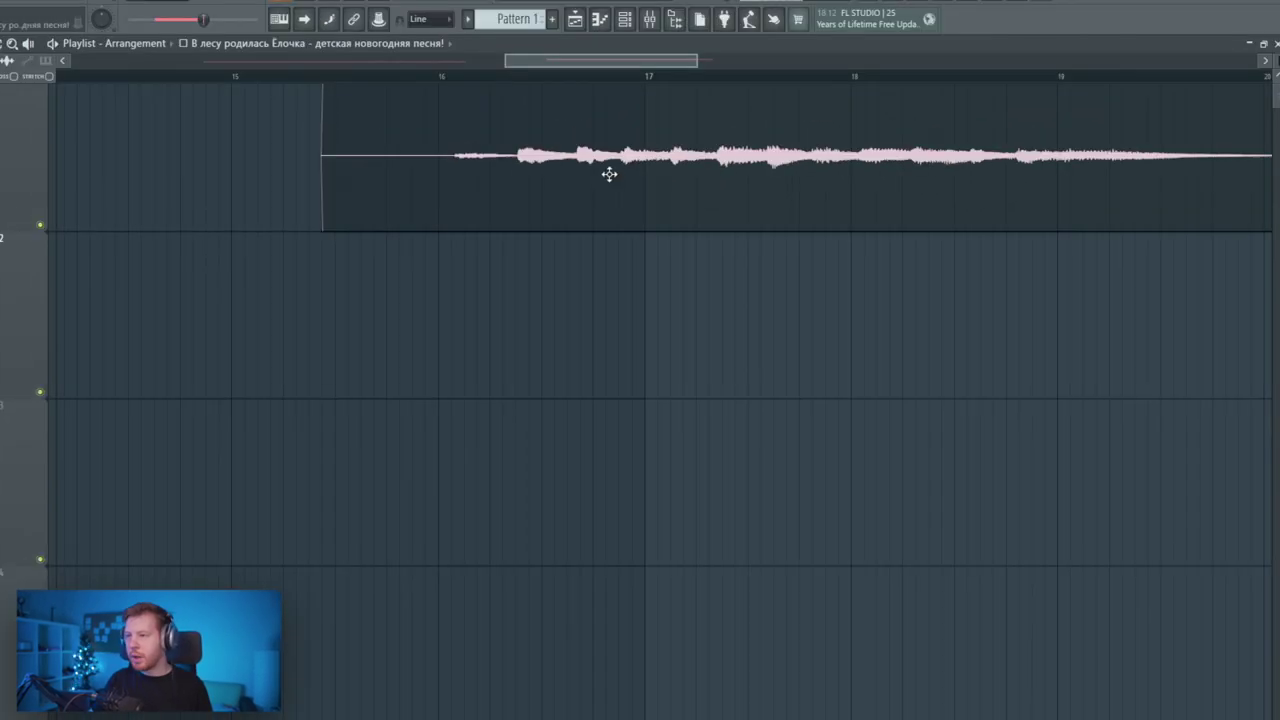
left_click_drag(609, 174, 737, 181)
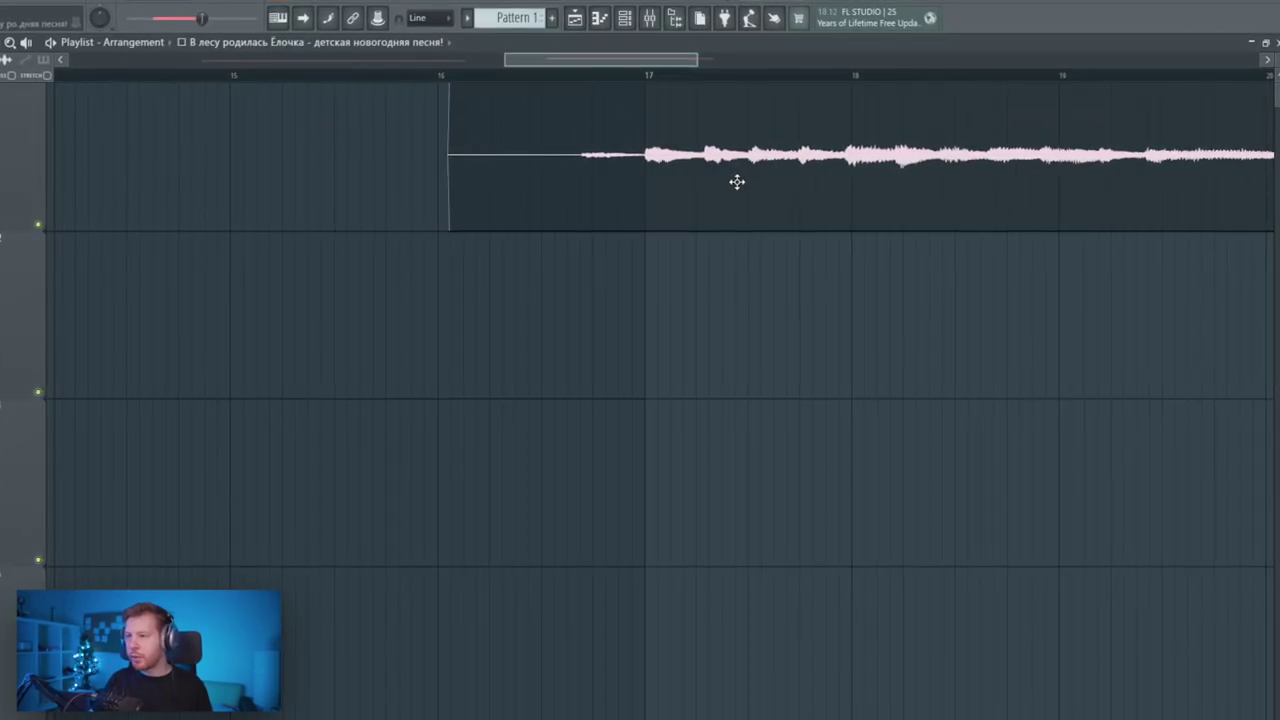
left_click(649, 75)
key("space")
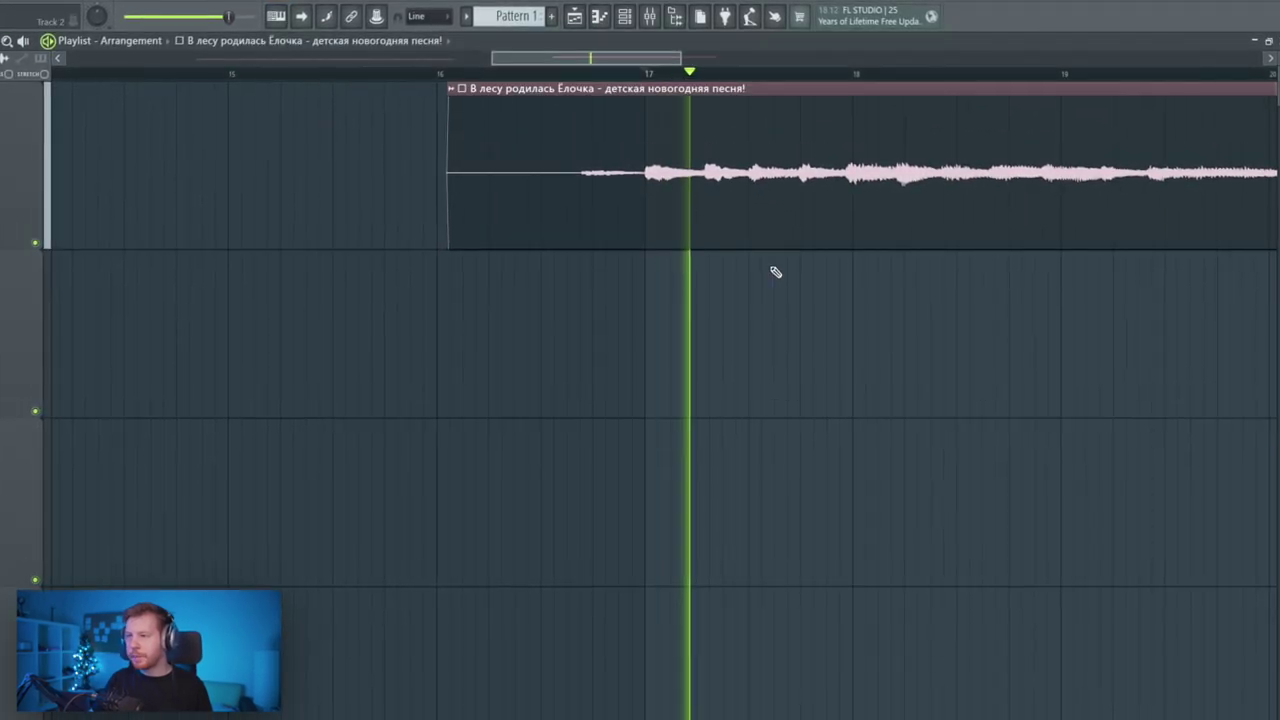
- Make the realigned song clip unique
left_click_drag(704, 264, 461, 252)
left_click(217, 92)
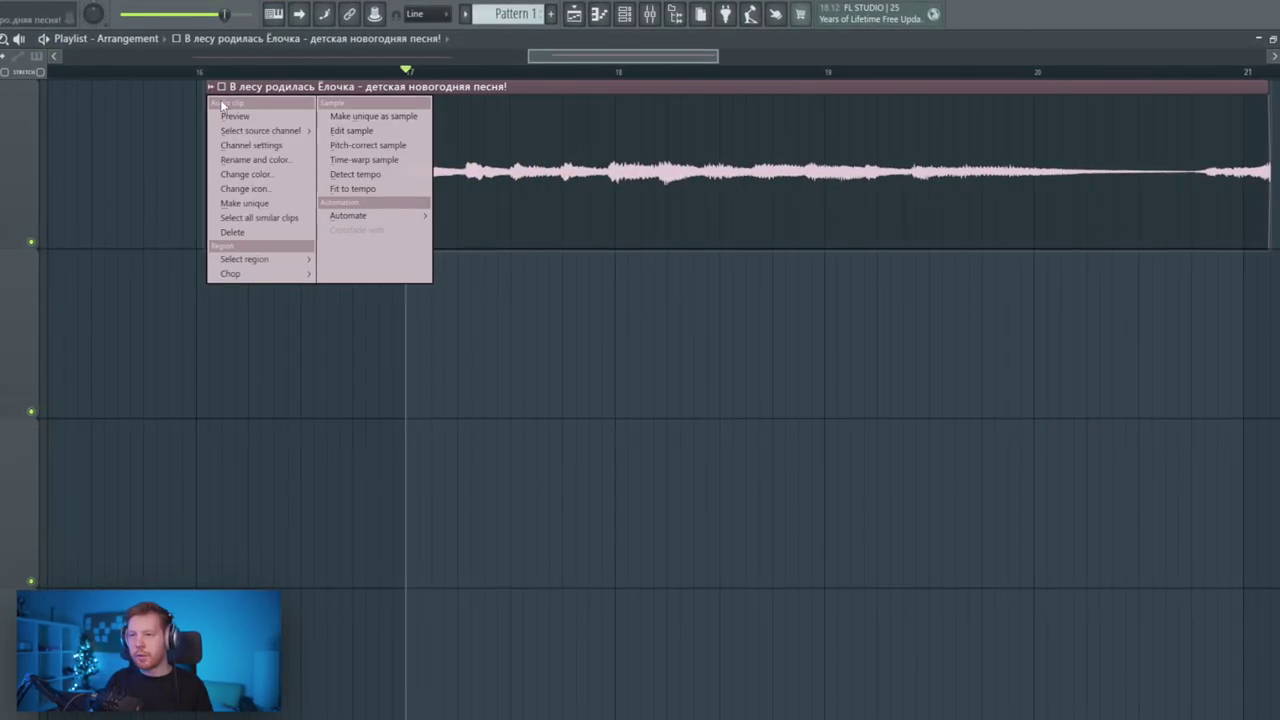
left_click(283, 204)
scroll(300, 138, "down", 3)
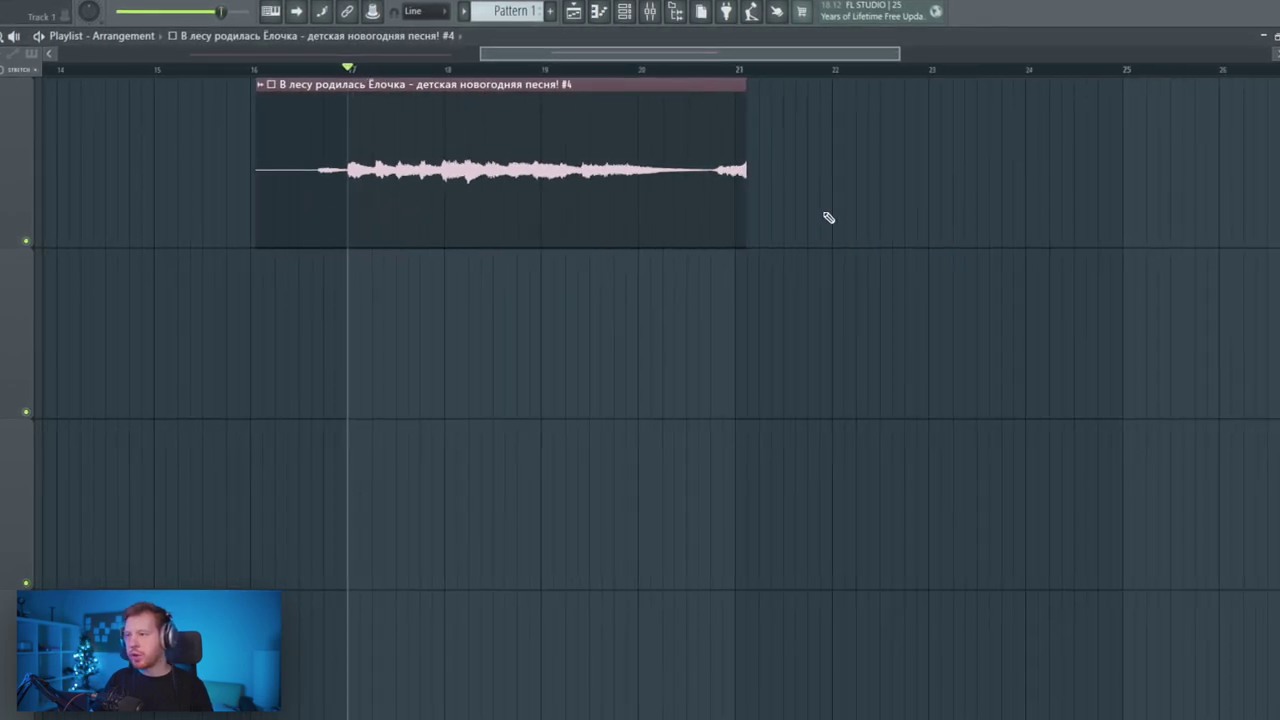
- Shift the cut-off tail piece on the second track slightly later on the timeline, near bar 21, and review the bars 17 to 21 loop
scroll(375, 182, "up", 3)
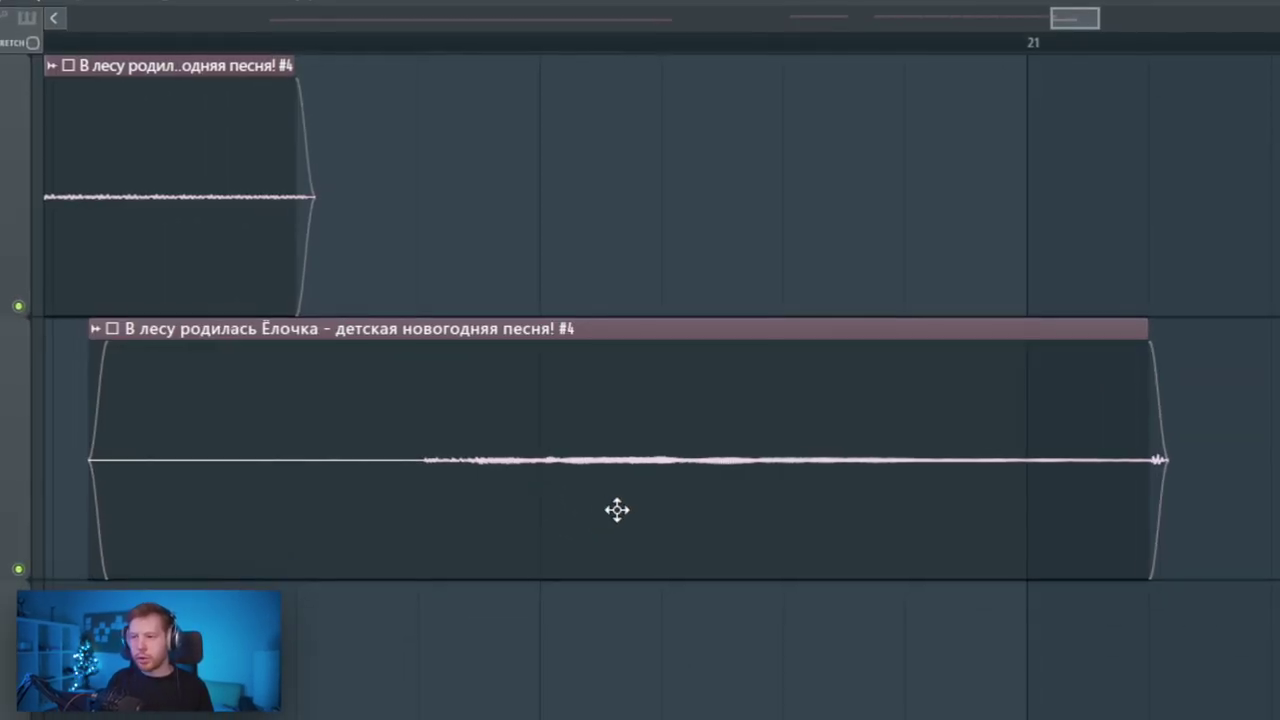
left_click_drag(617, 510, 686, 523)
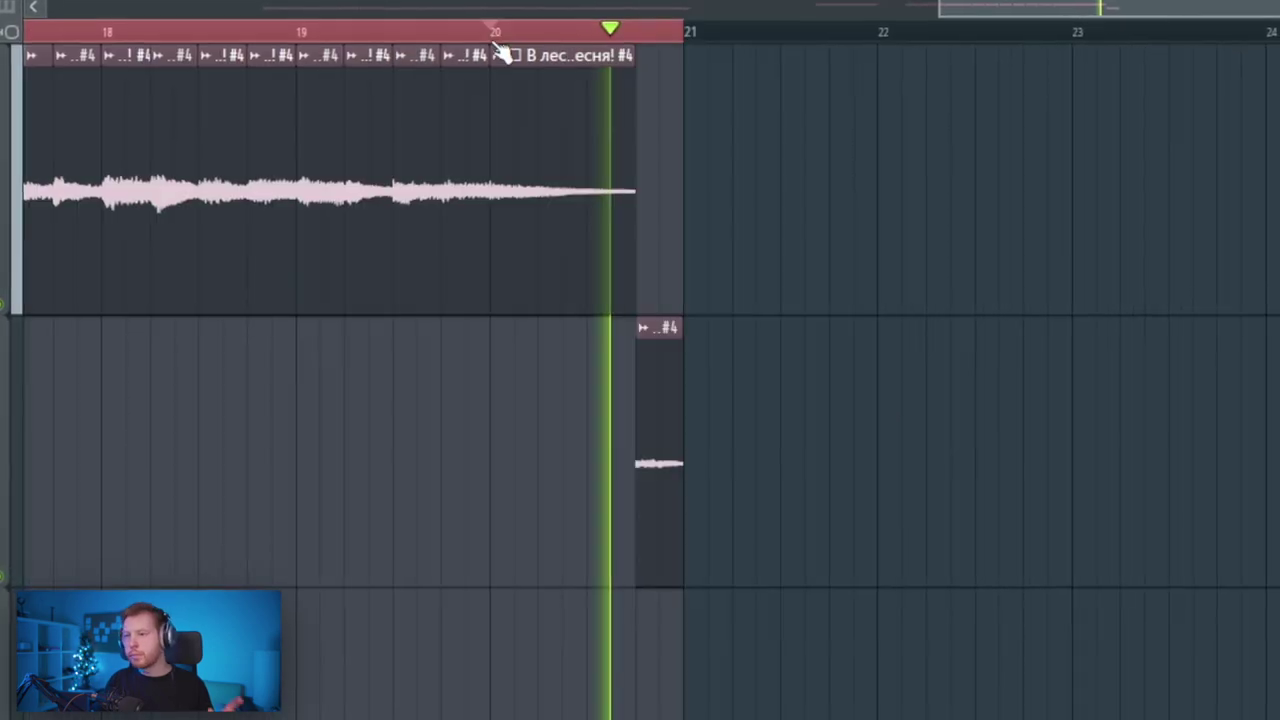
left_click_drag(497, 577, 870, 619)
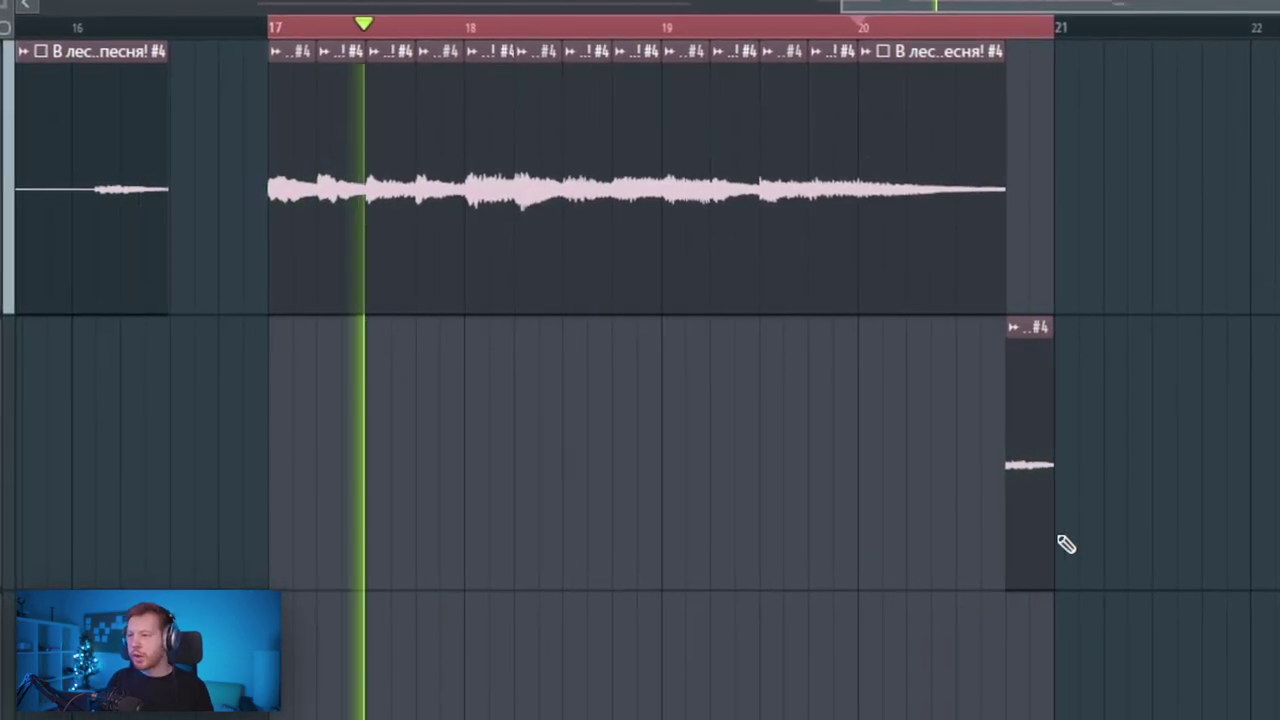
left_click_drag(1195, 548, 931, 561)
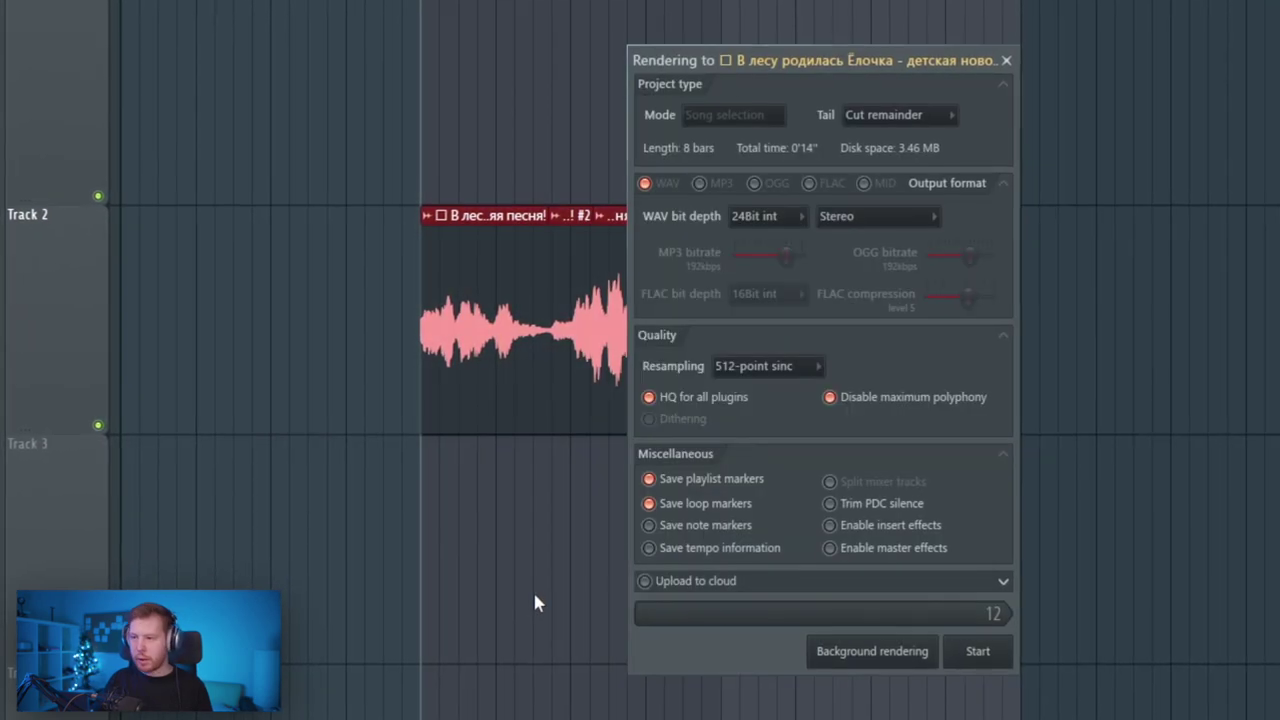
- Render the selected eight bars of the song to a stereo 24-bit WAV with the remainder cut
left_click(1005, 648)
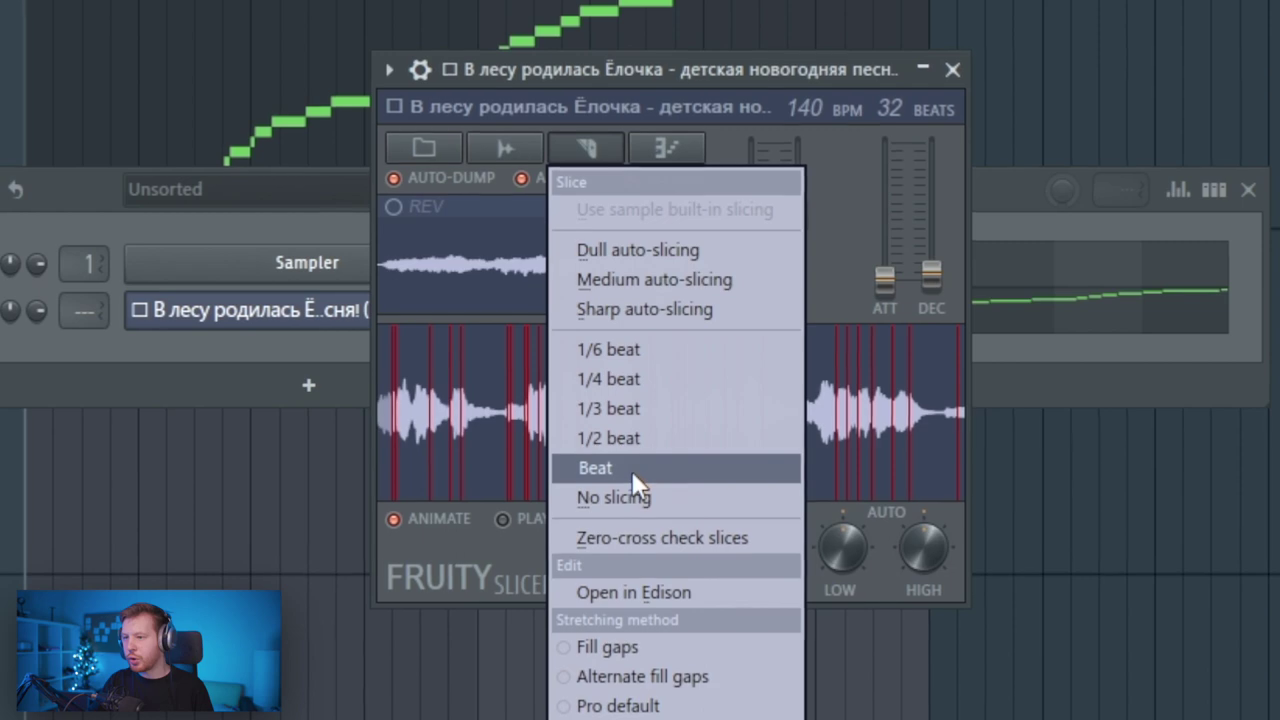
- Slice the rendered sample by Beat in Fruity Slicer, raise its decay and slightly raise its time stretch
left_click(632, 468)
left_click_drag(933, 270, 933, 180)
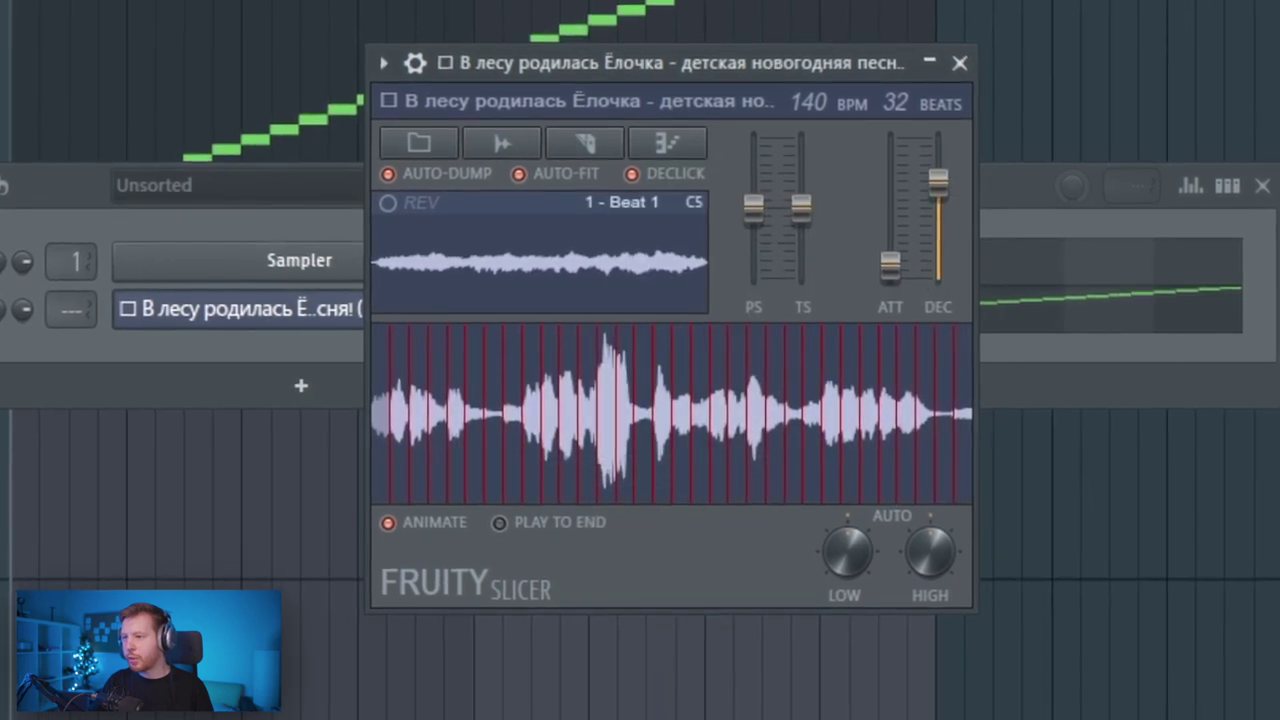
left_click_drag(799, 208, 799, 198)
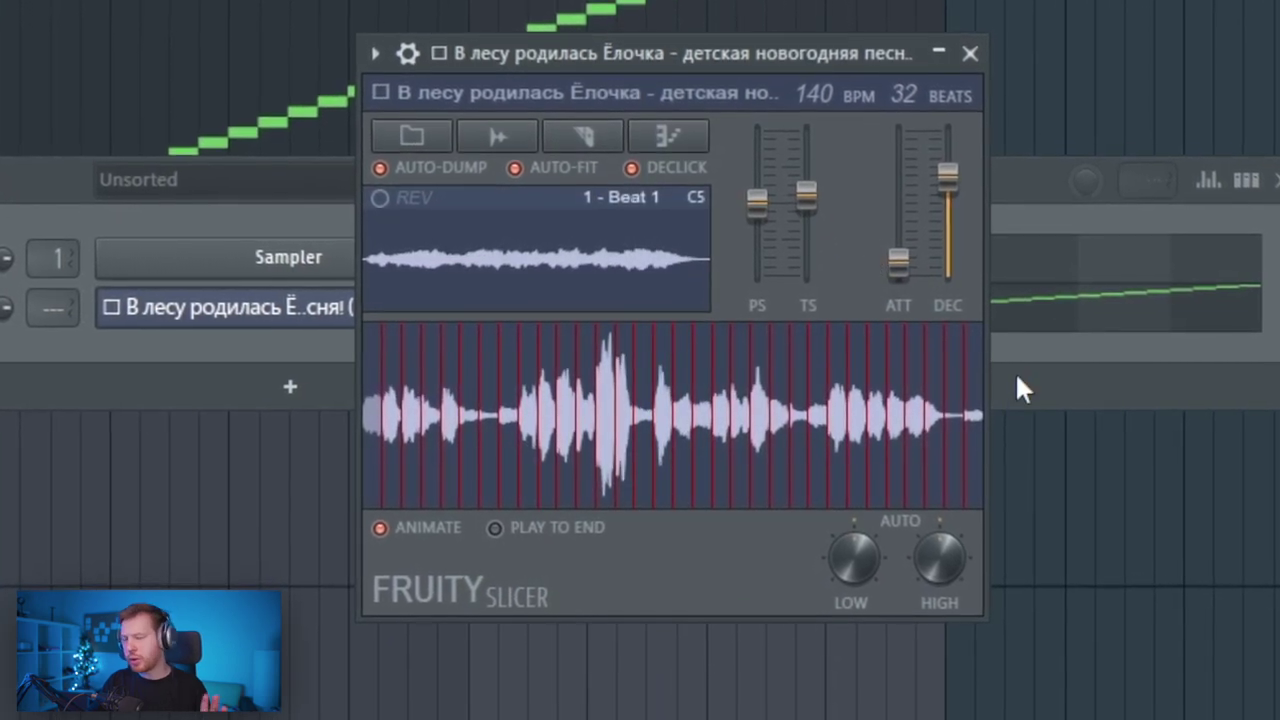
key("space")
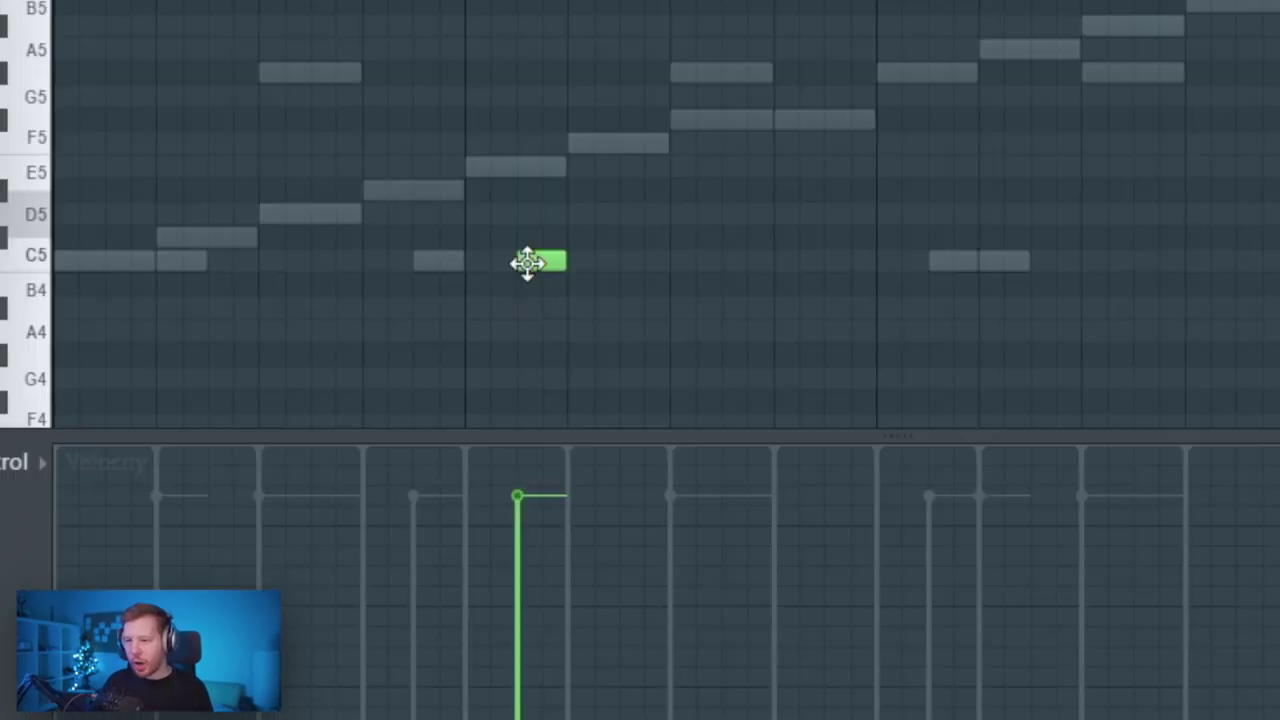
- Add two more half-beat C5 notes on the off-beats of beats 2 and 3 in bar 2
left_click(620, 261)
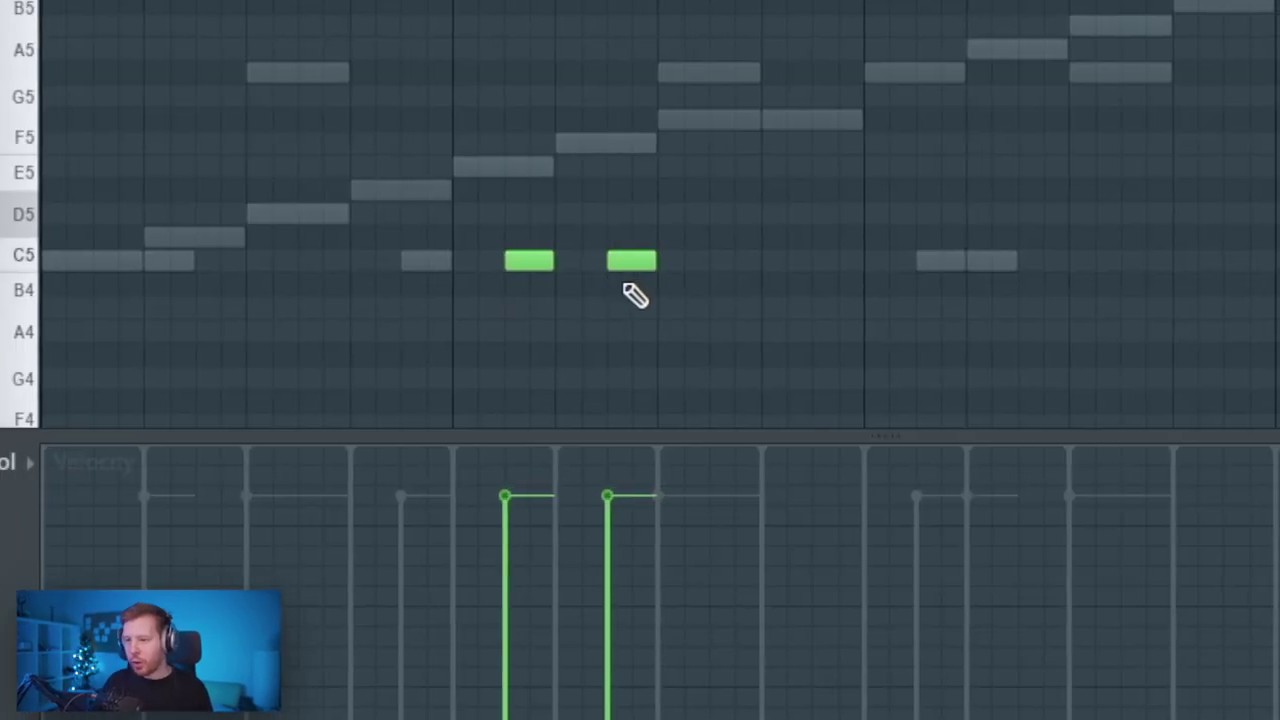
left_click(737, 262)
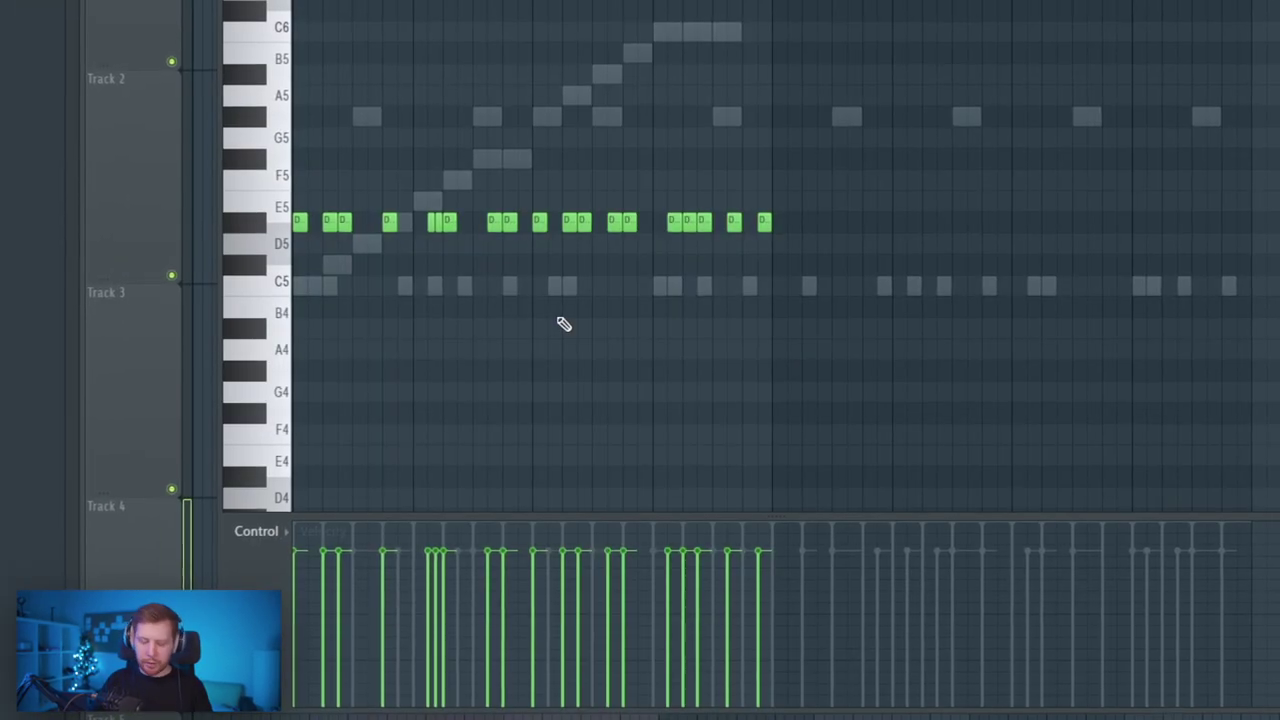
- Randomize the D#5 notes of the four-bar percussion pattern
key("alt+r")
left_click(945, 446)
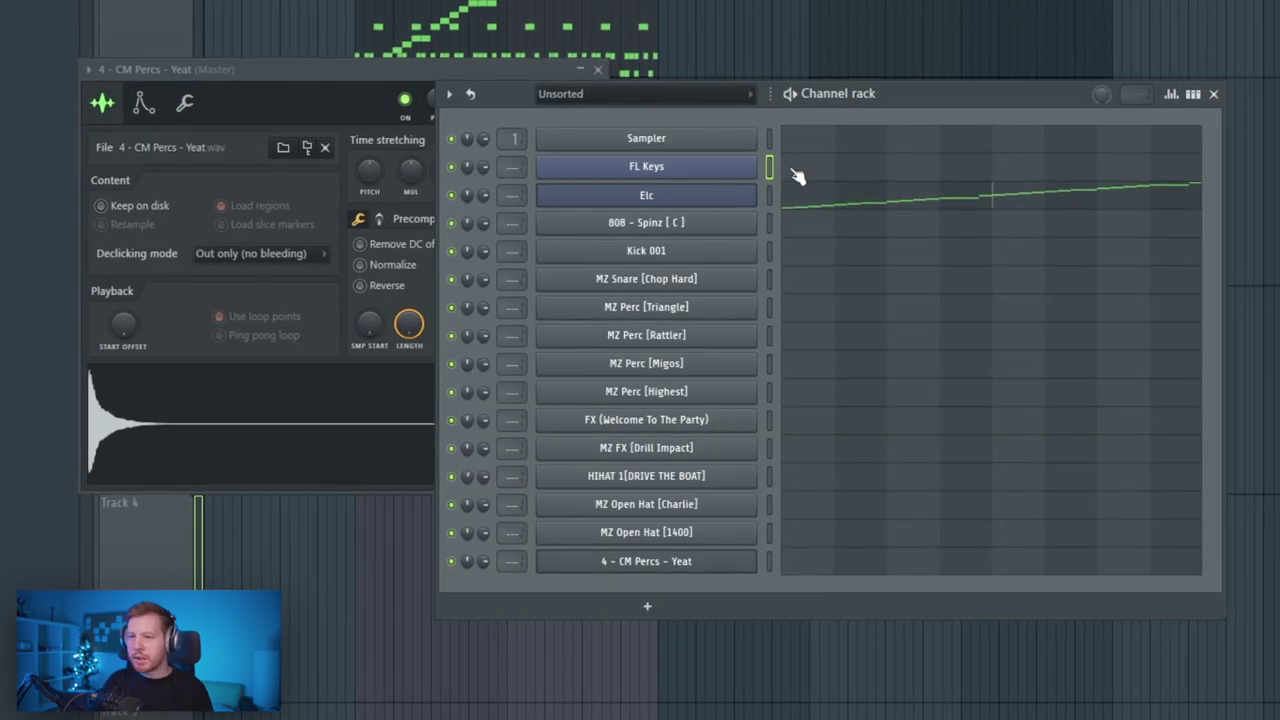
- Open the FL Keys notes and raise the melody's closing D4 note by one octave
left_click(798, 176)
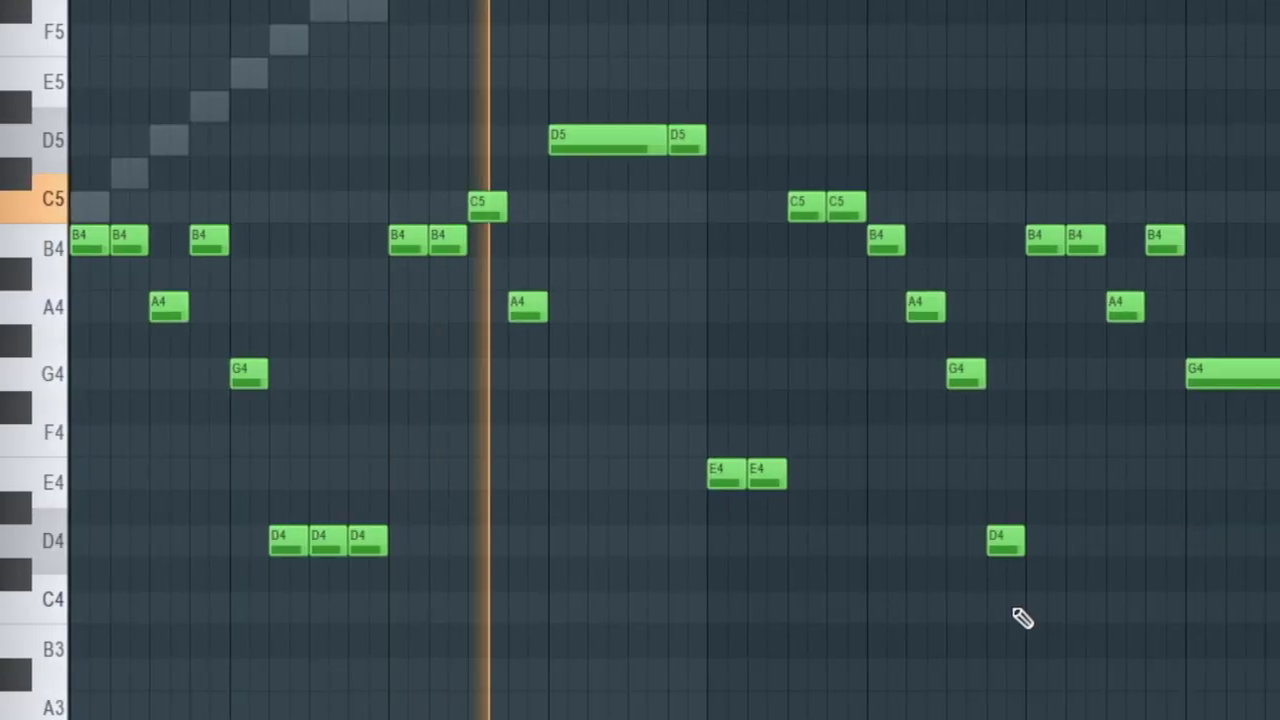
left_click_drag(1238, 505, 1262, 636)
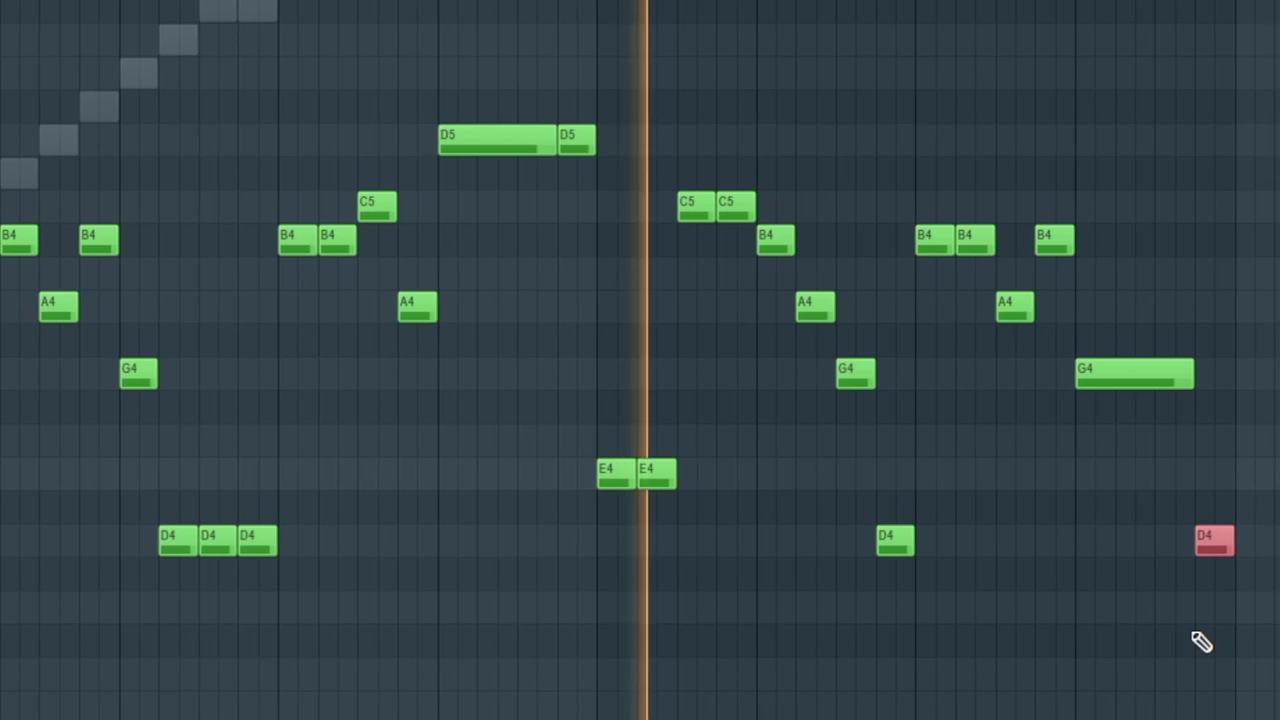
key("ctrl+Up")
left_click(1148, 633, "ctrl")
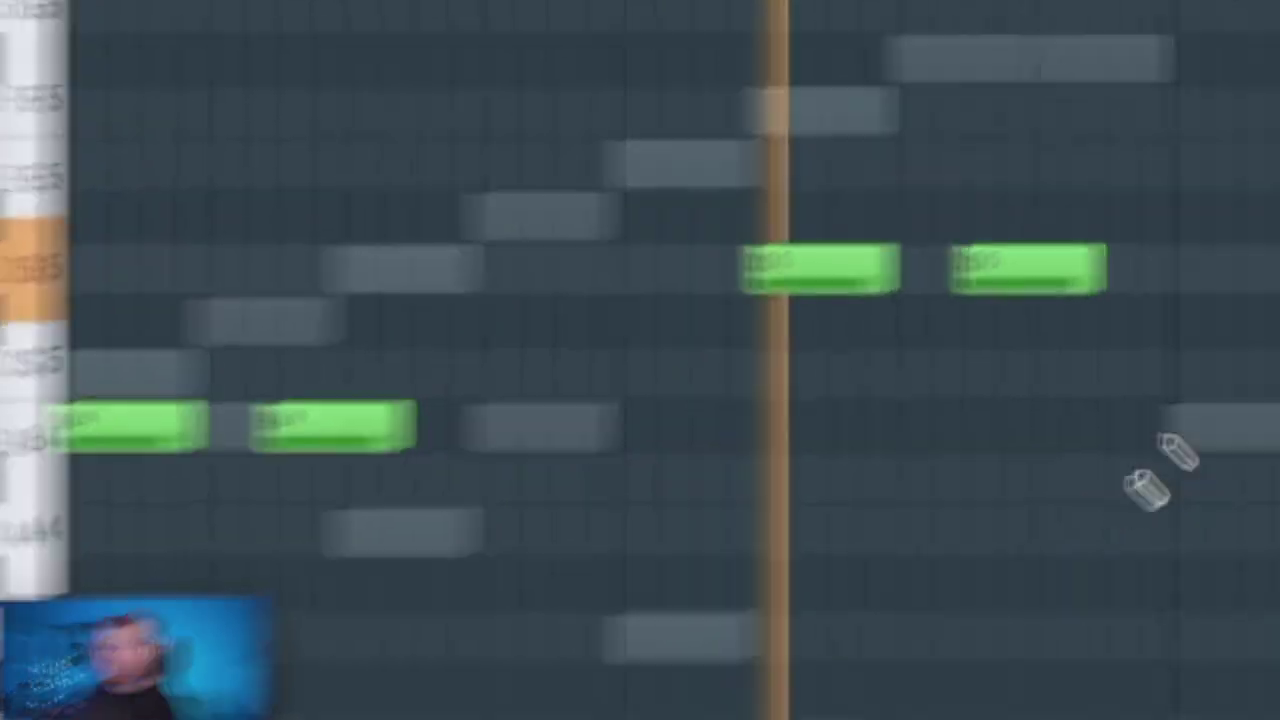
- Continue the 808 bassline from bar 3 with B4, D5, C5, A5 and G5 notes, and place a B4 at the start of bar 7
key("ctrl+a")
left_click_drag(697, 481, 1140, 480)
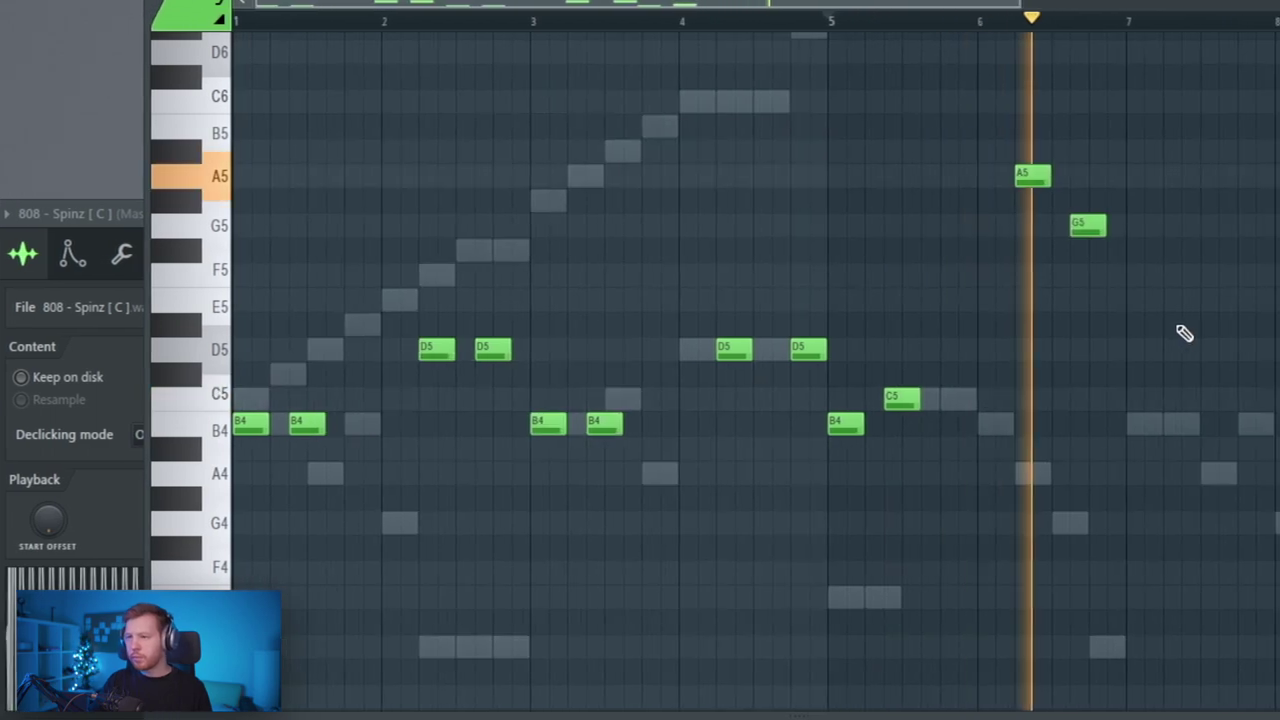
key("space")
left_click(1130, 426)
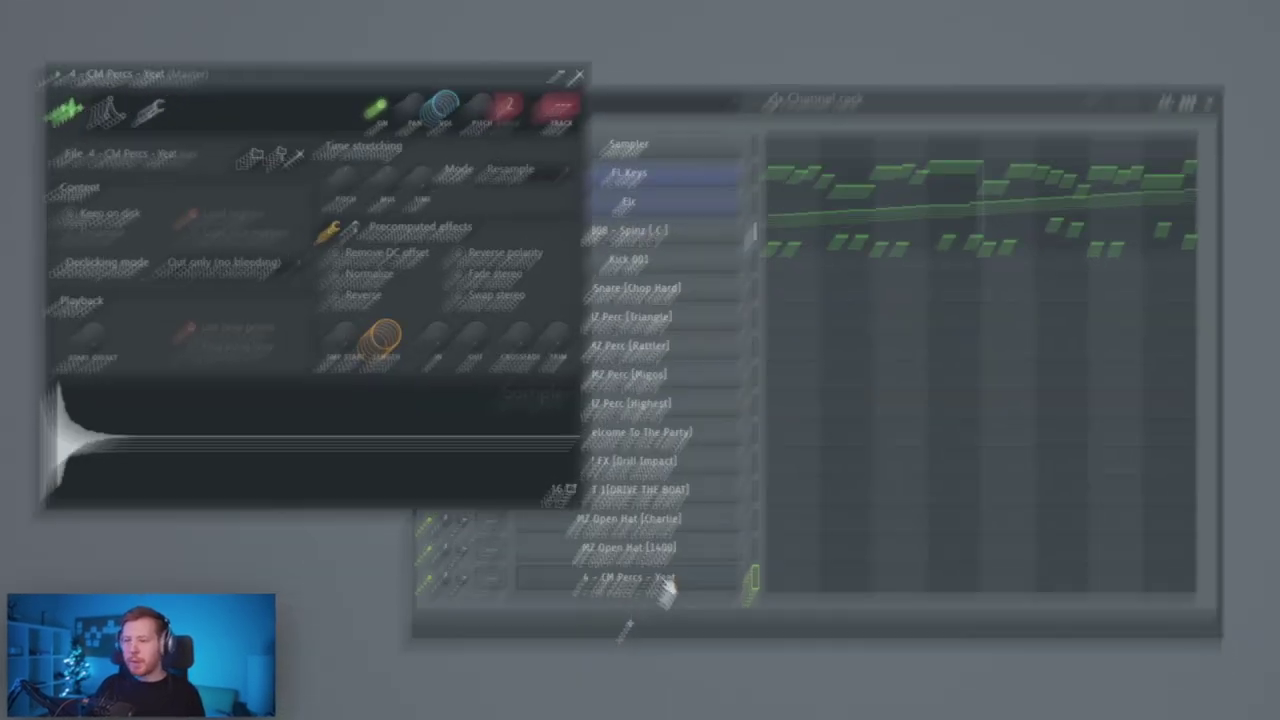
- Open the notes of the 4 - CM Percs - Yeat channel and place G4 at bar 1 and A4 at bar 5
right_click(665, 585)
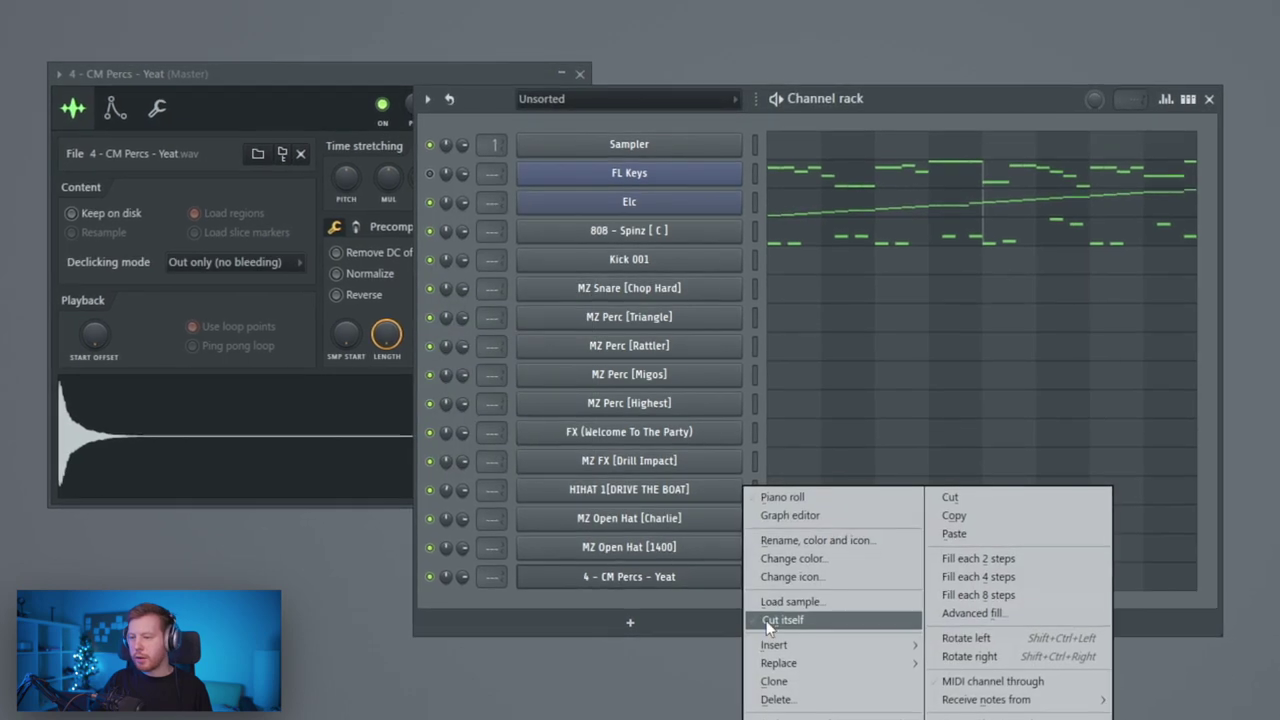
left_click(741, 597)
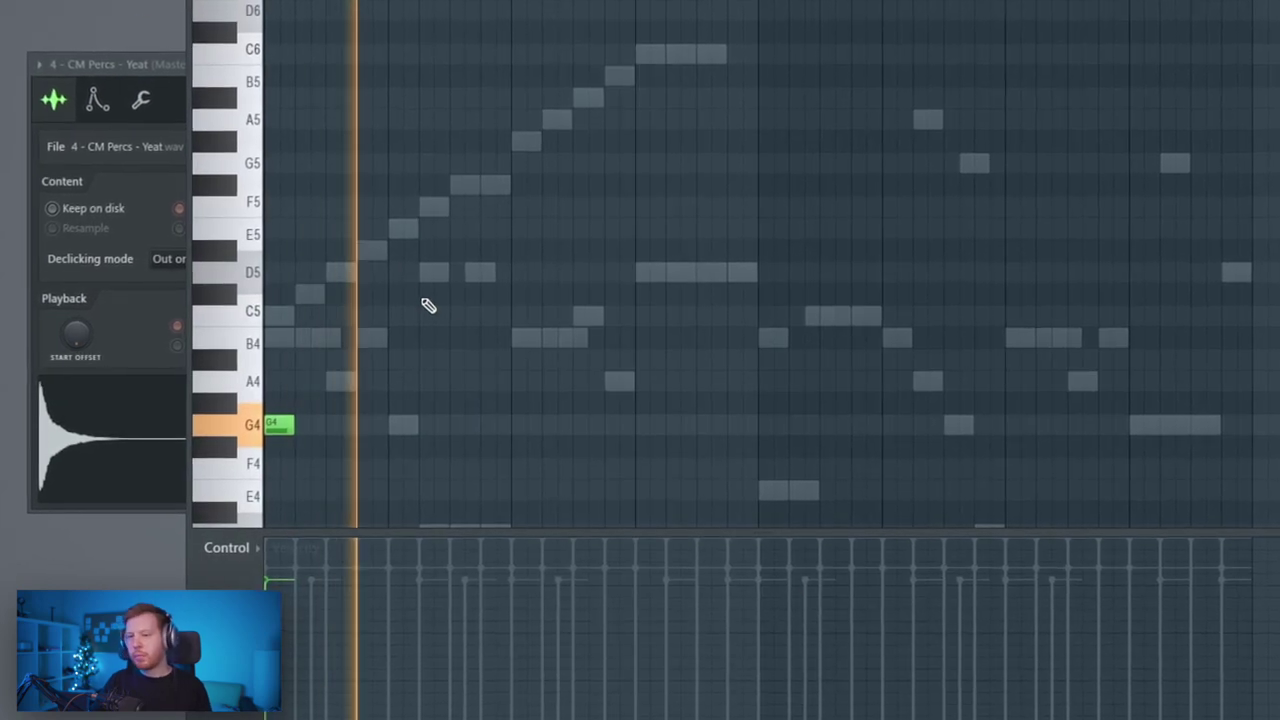
left_click(776, 382)
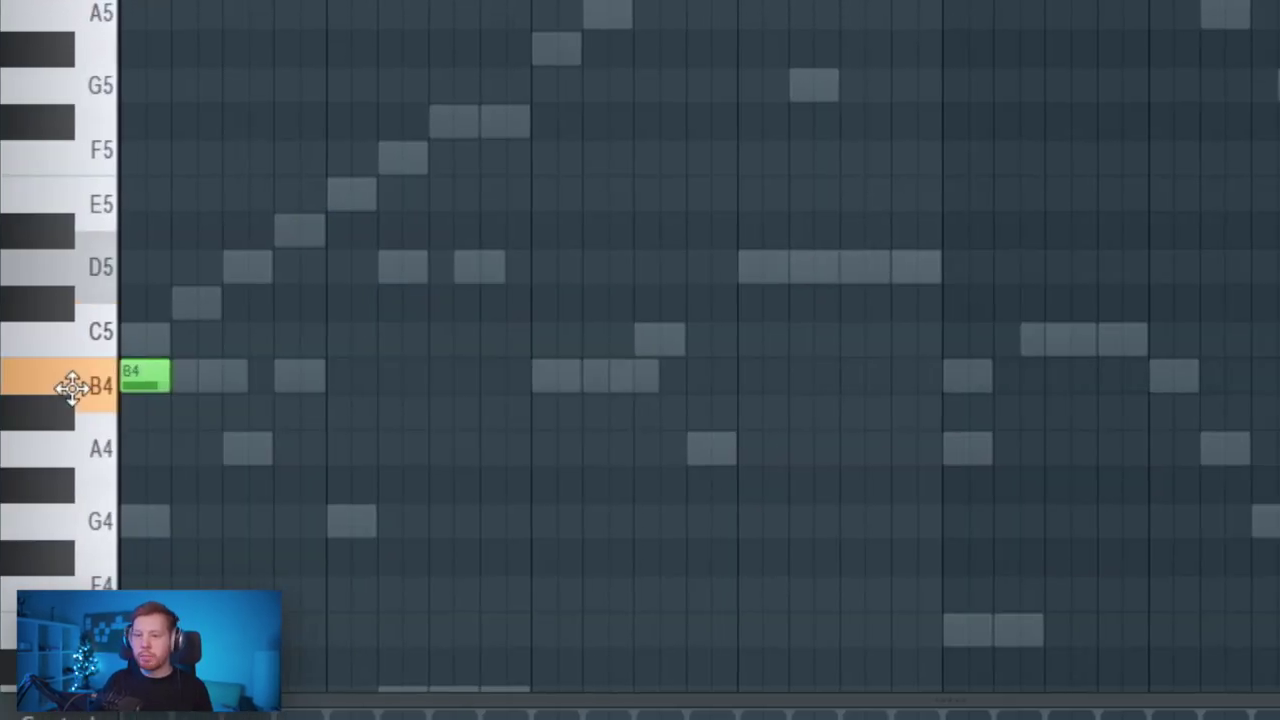
- Build a repeating four-bar C5 drum pattern with hits on bar 1, bar 2 beat 2, bar 3 beat 1, and bar 4 beats 2 and 4
left_click_drag(71, 386, 80, 331)
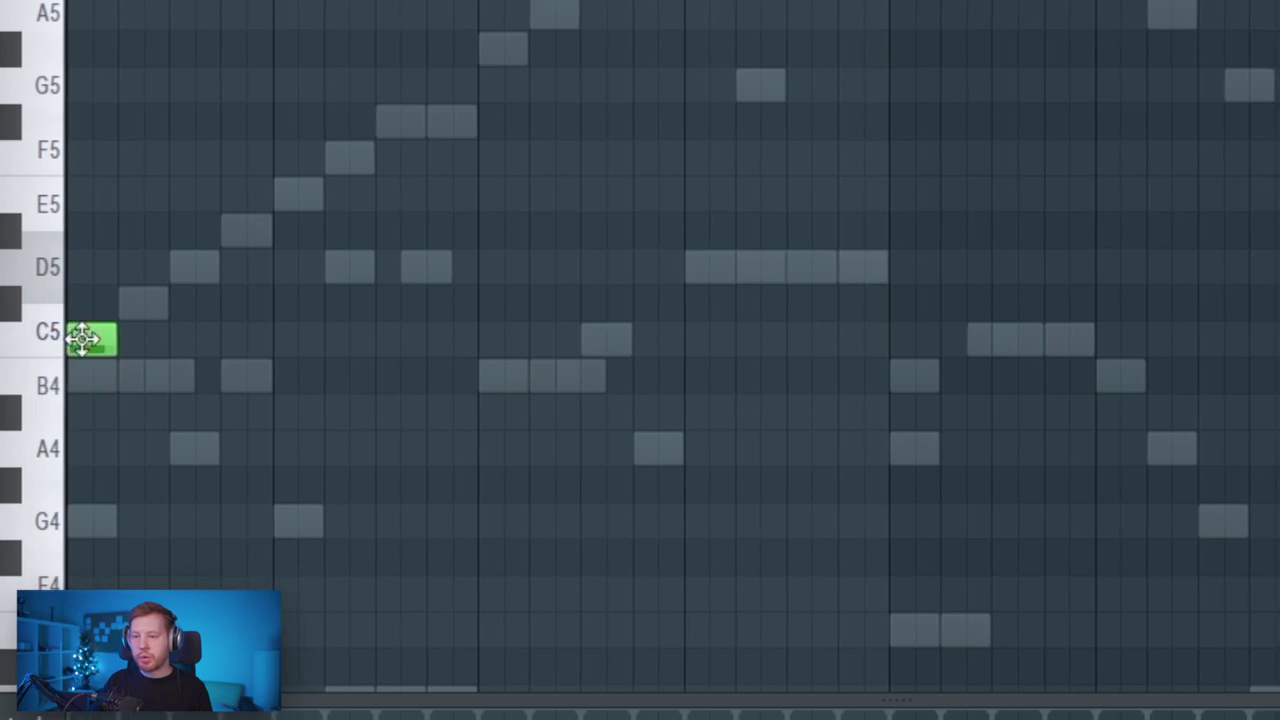
mouse_move(314, 347)
left_mouse_down()
mouse_move(320, 364)
mouse_move(346, 364)
left_mouse_up()
left_click(494, 346)
left_click(742, 342)
left_click(868, 346)
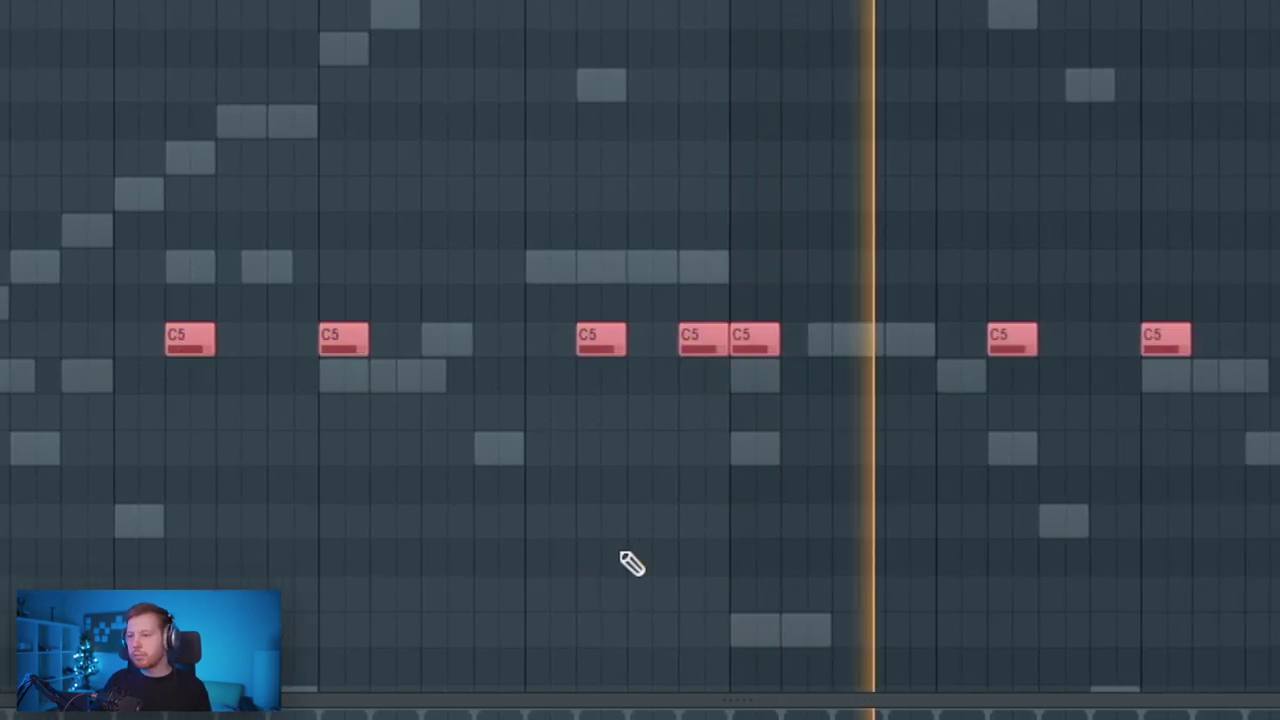
key("ctrl+d")
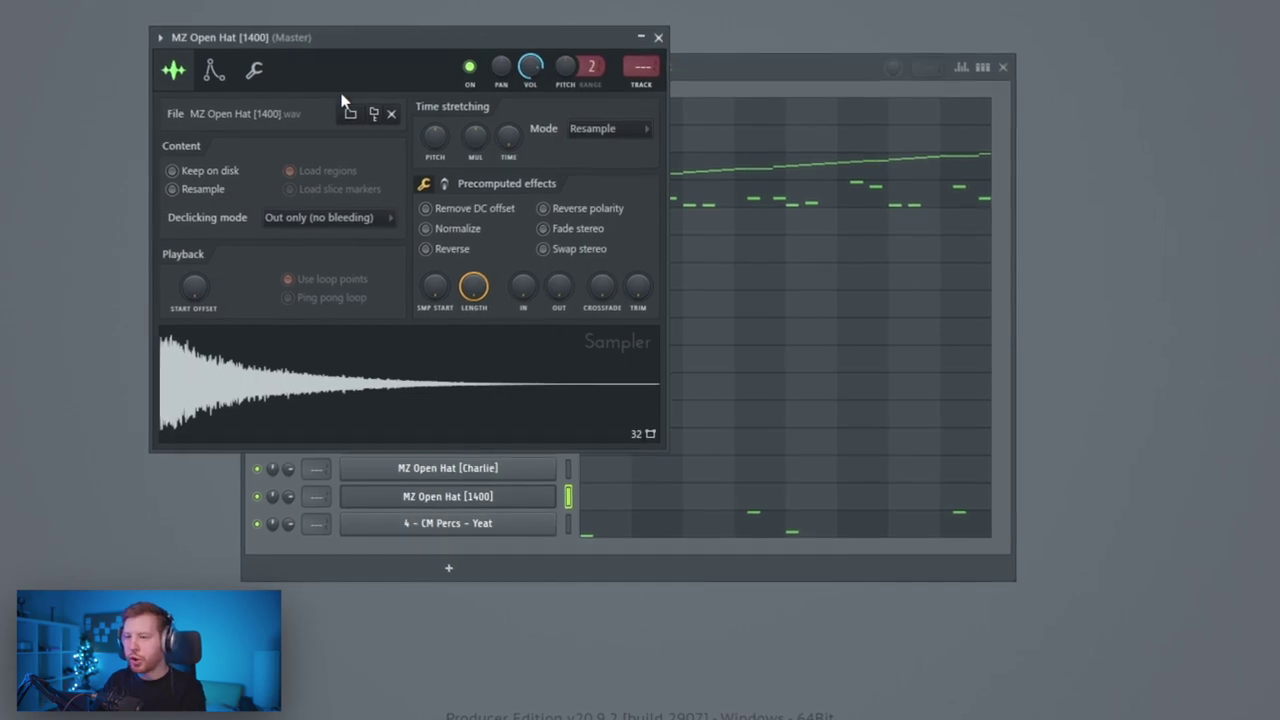
- In MZ Open Hat [1400]'s volume settings, enable the LFO's Tempo and Global options, and adjust the LFO amount and speed and the envelope release
left_click_drag(345, 48, 525, 55)
left_click(400, 76)
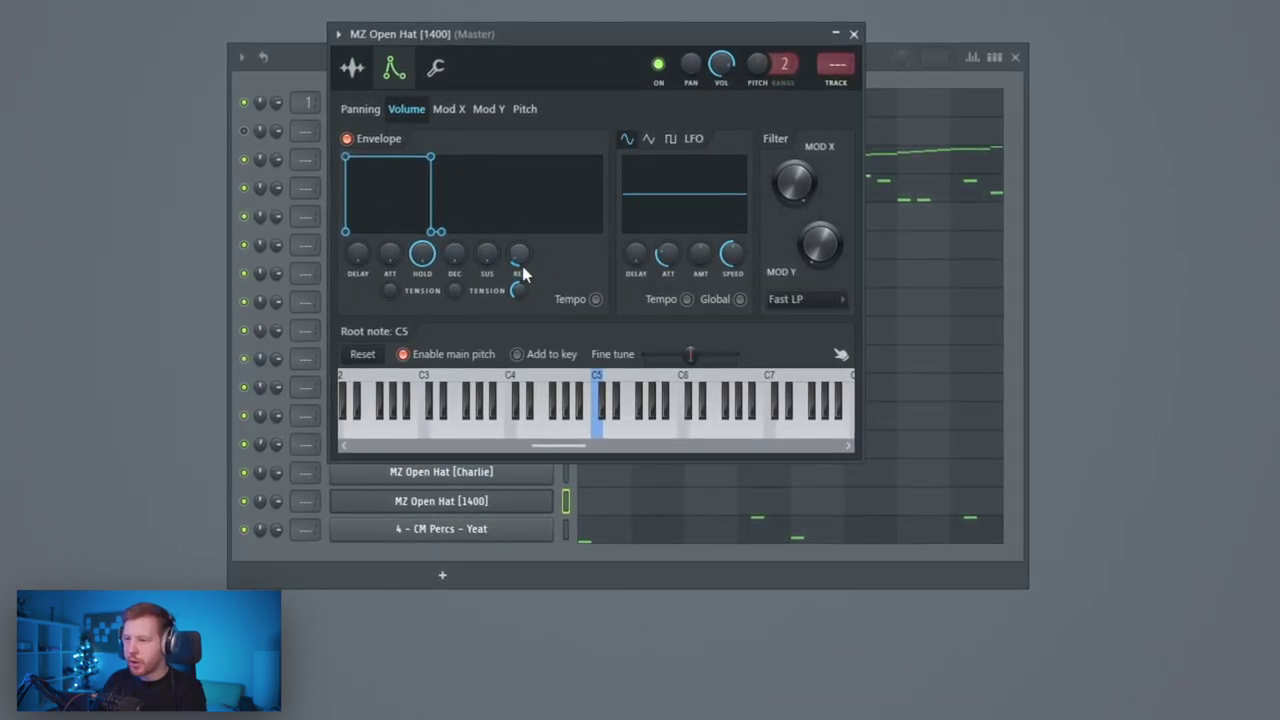
left_click(687, 299)
left_click(741, 299)
mouse_move(701, 254)
left_mouse_down()
mouse_move(701, 195)
mouse_move(733, 310)
left_mouse_up()
left_click_drag(735, 257, 735, 250)
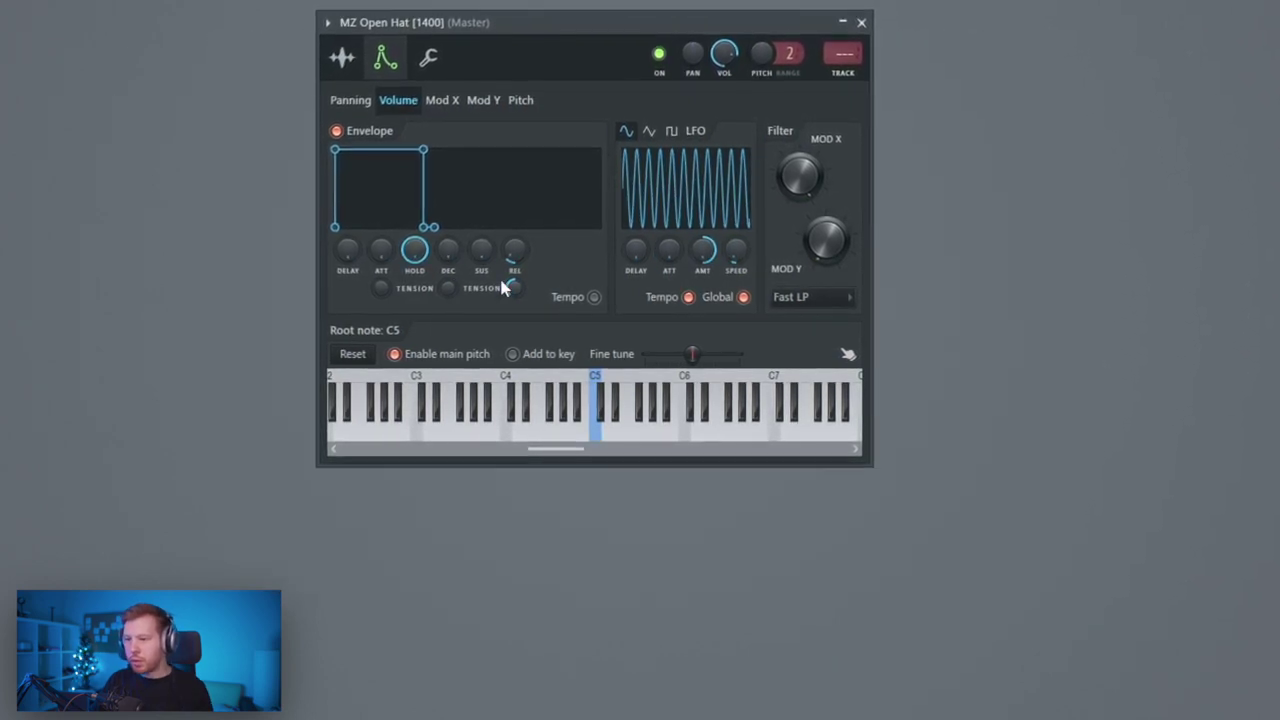
left_click_drag(513, 254, 513, 247)
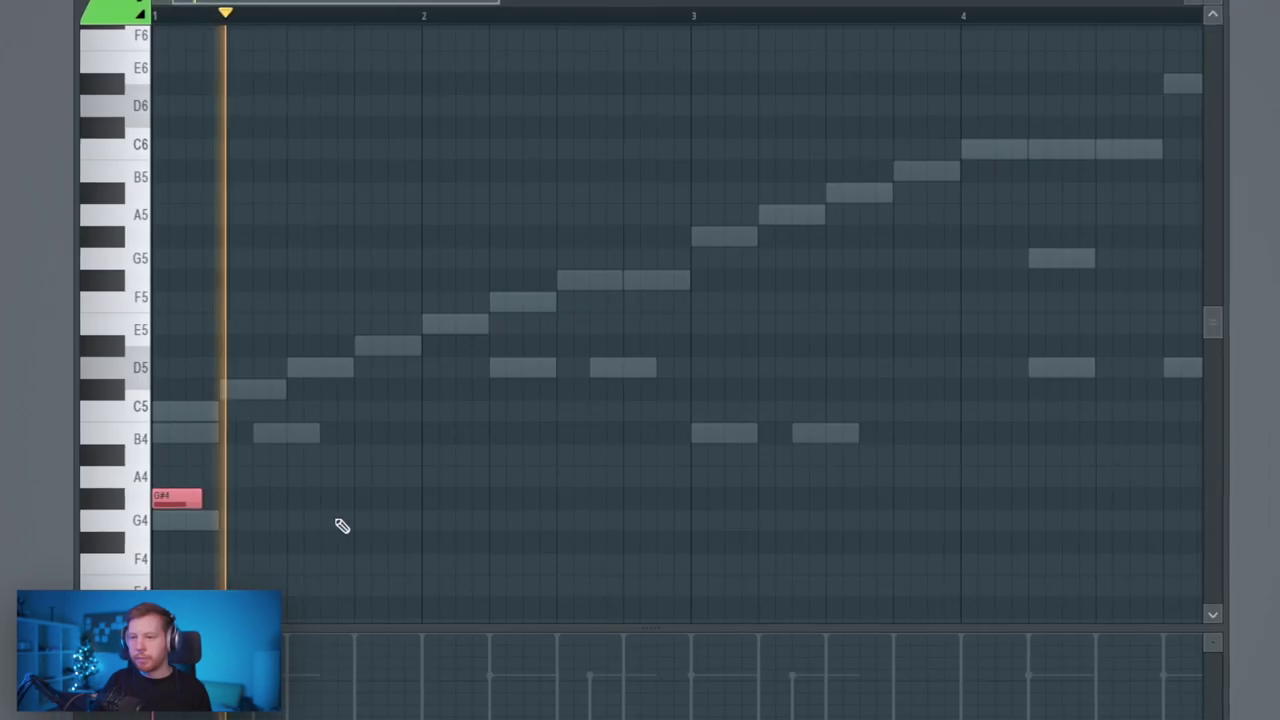
scroll(489, 491, "down", 2)
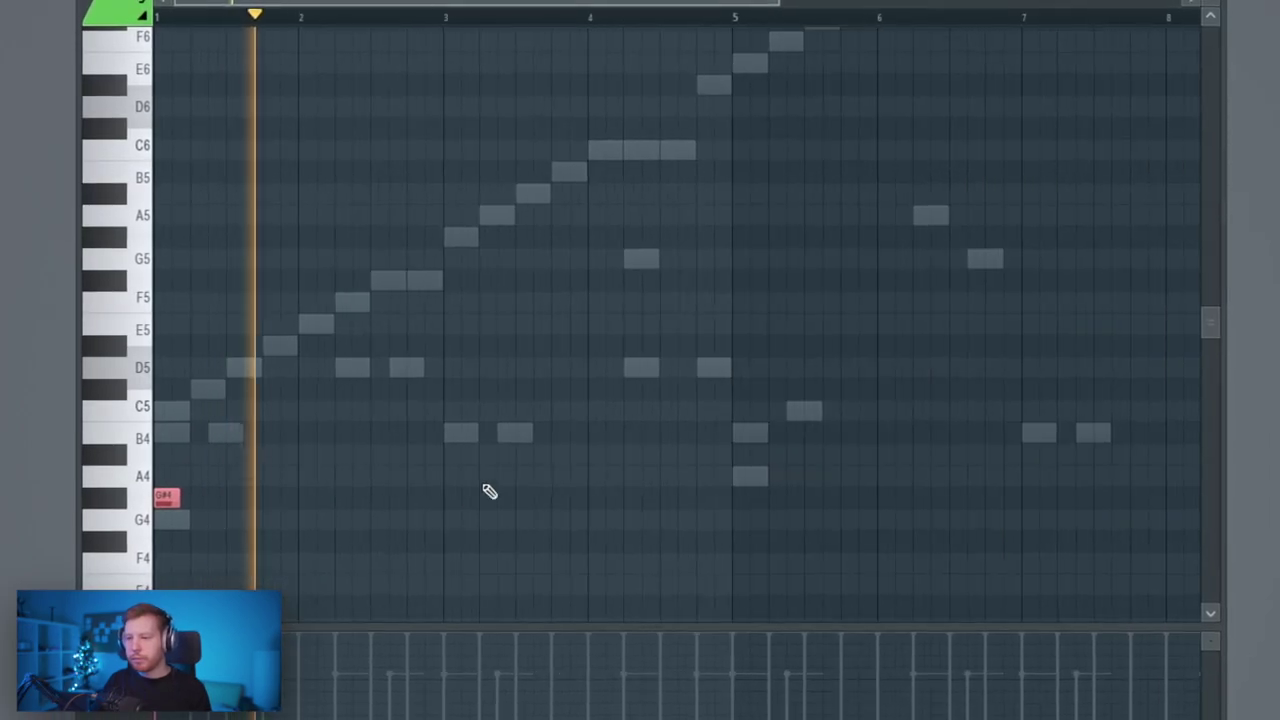
scroll(829, 520, "down", 2)
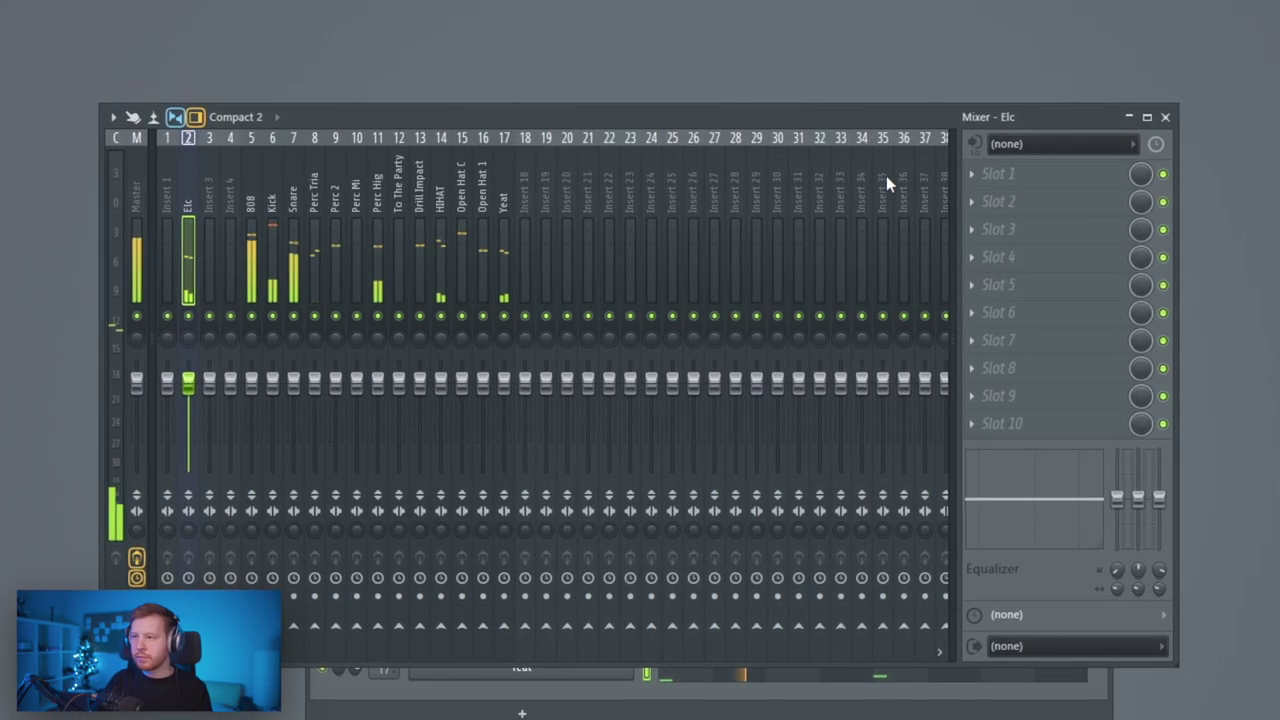
- Load FabFilter Saturn 2 into slot 3 of the Elc mixer track and adjust its tone
left_click(1166, 117)
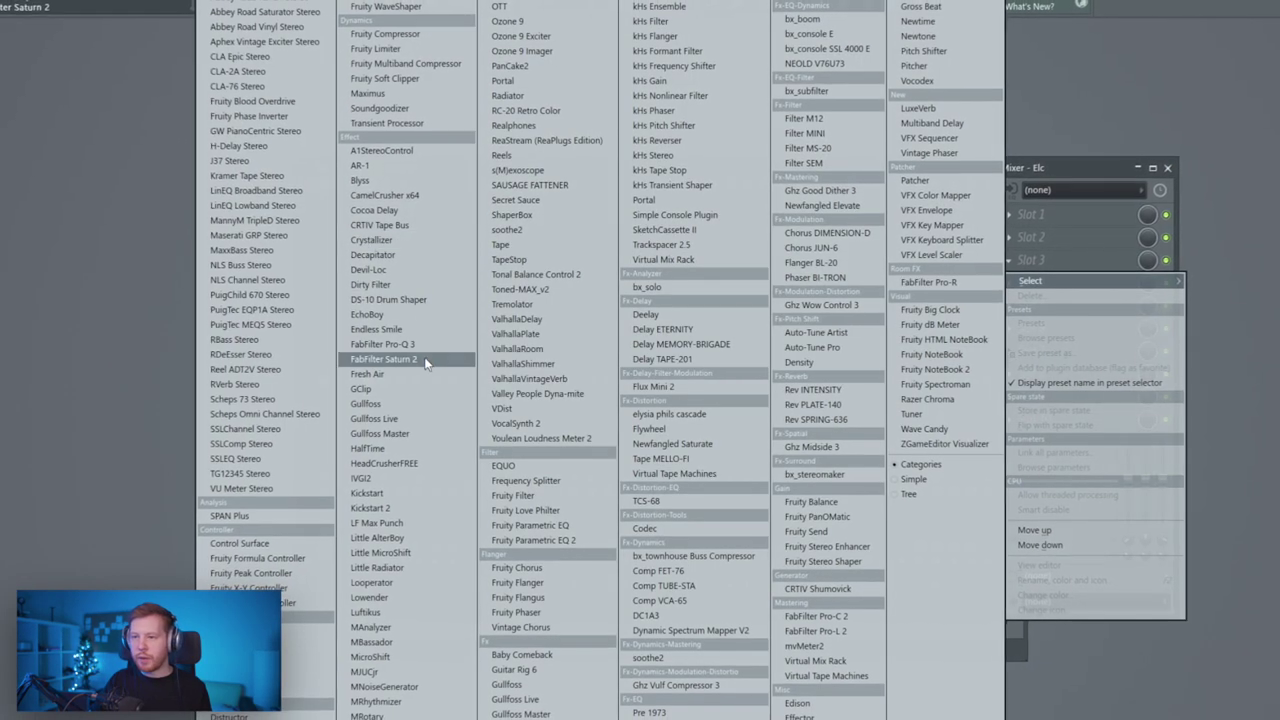
left_click(424, 362)
left_click(262, 405)
mouse_move(248, 425)
left_click(374, 442)
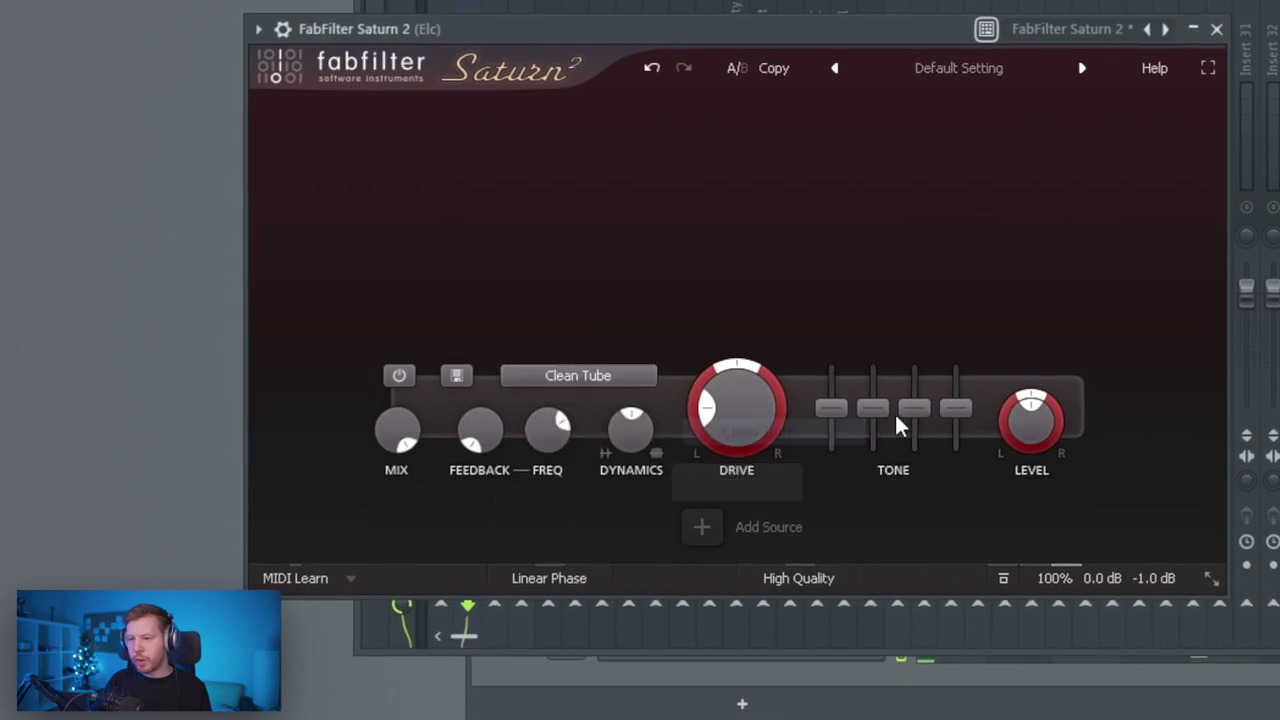
left_click_drag(835, 415, 986, 400)
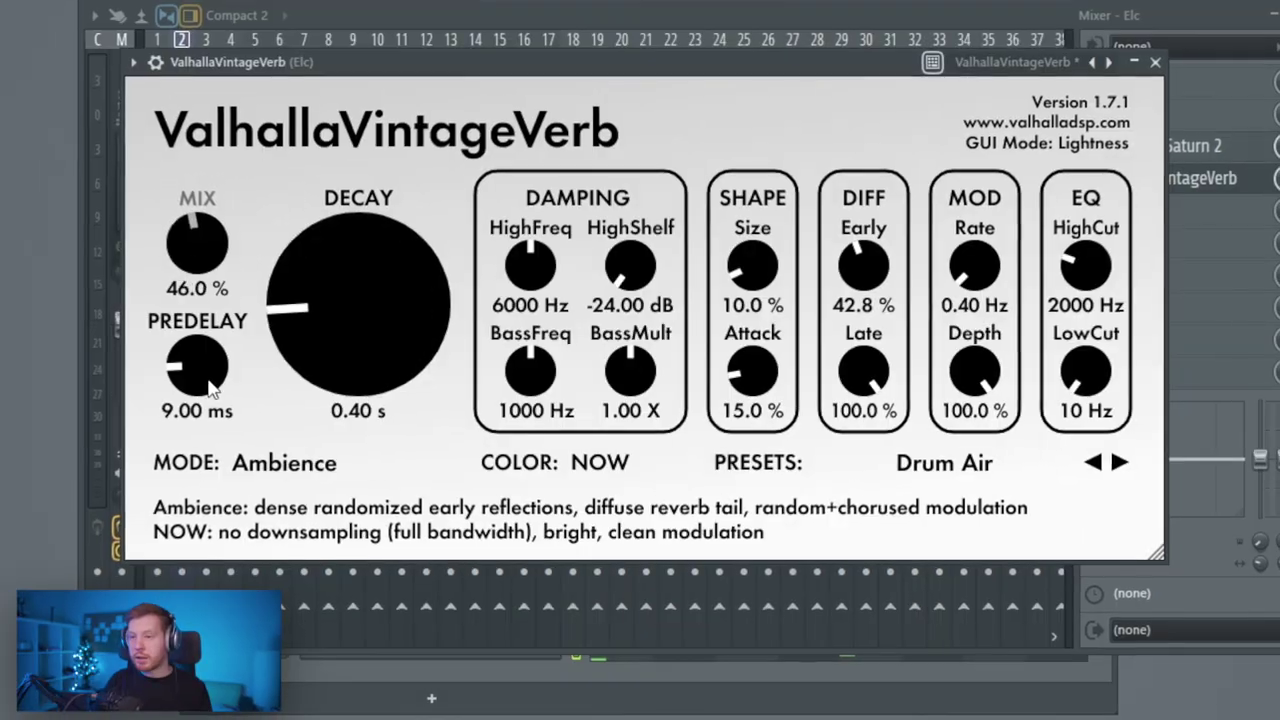
- Set the low cut of ValhallaVintageVerb on the Elc track to 250 Hz and lower the Insert 3 mixer fader
left_click_drag(1088, 378, 1100, 335)
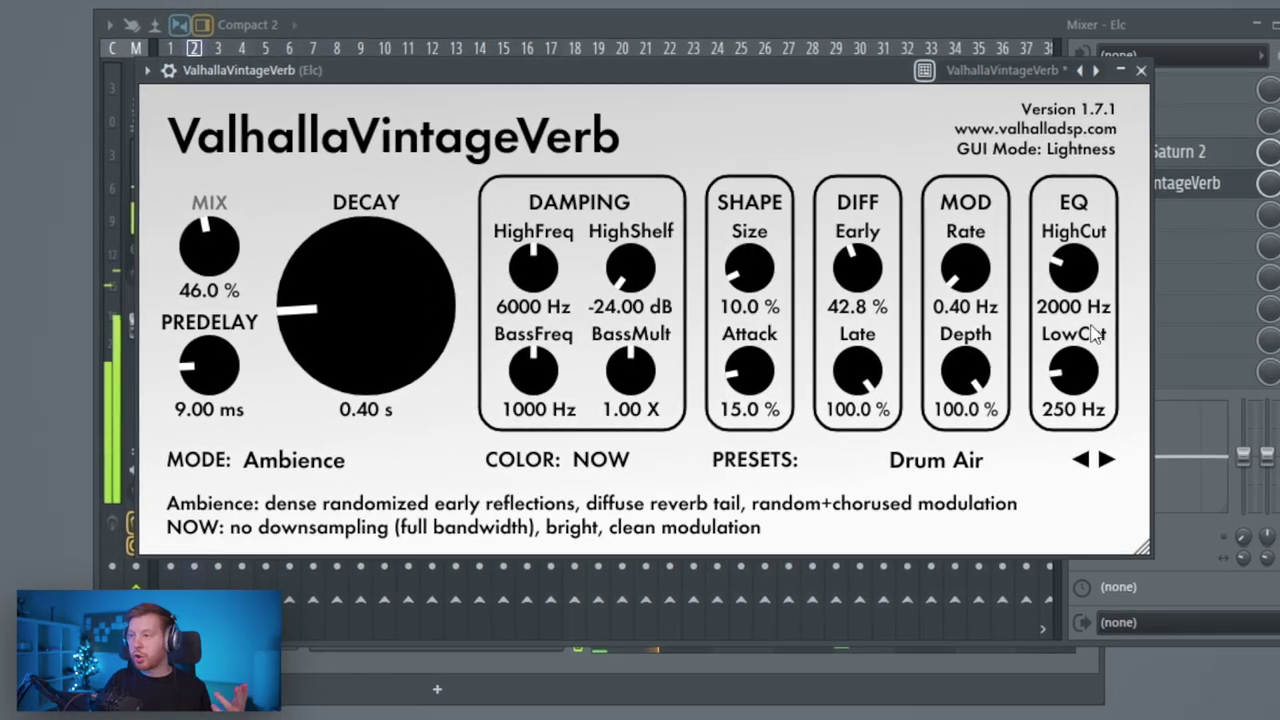
left_click(1140, 70)
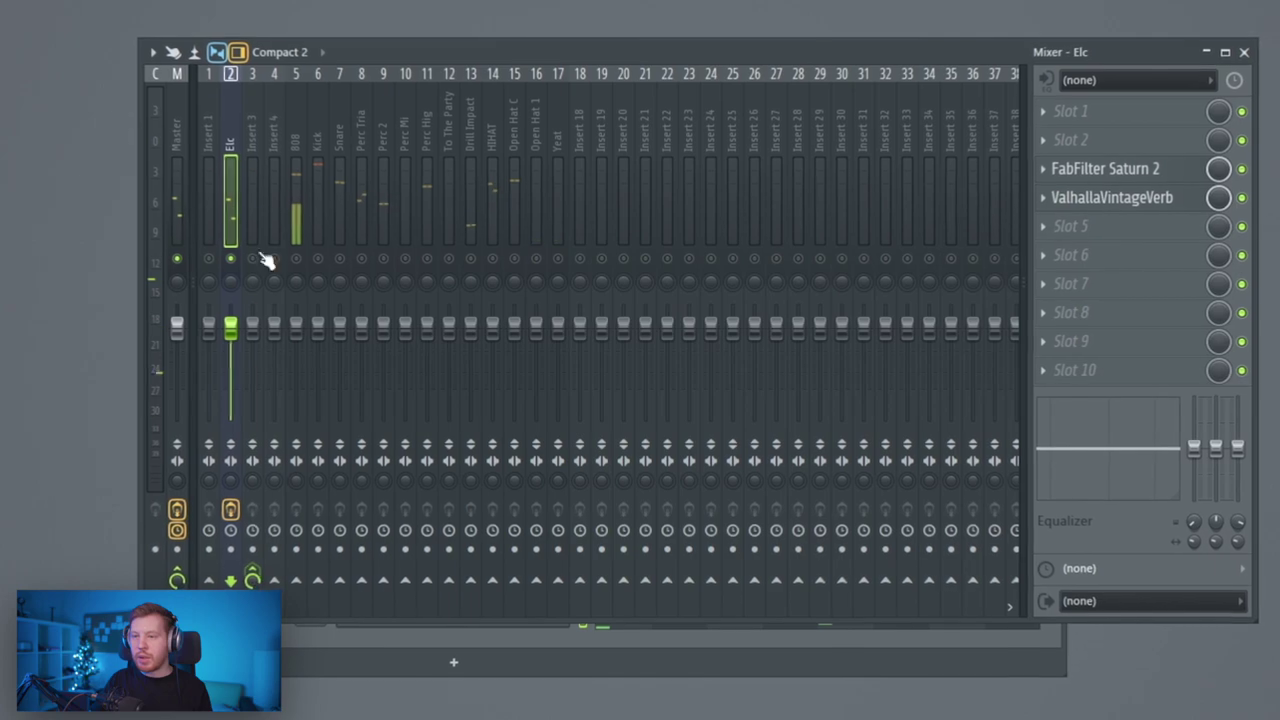
left_click(261, 116)
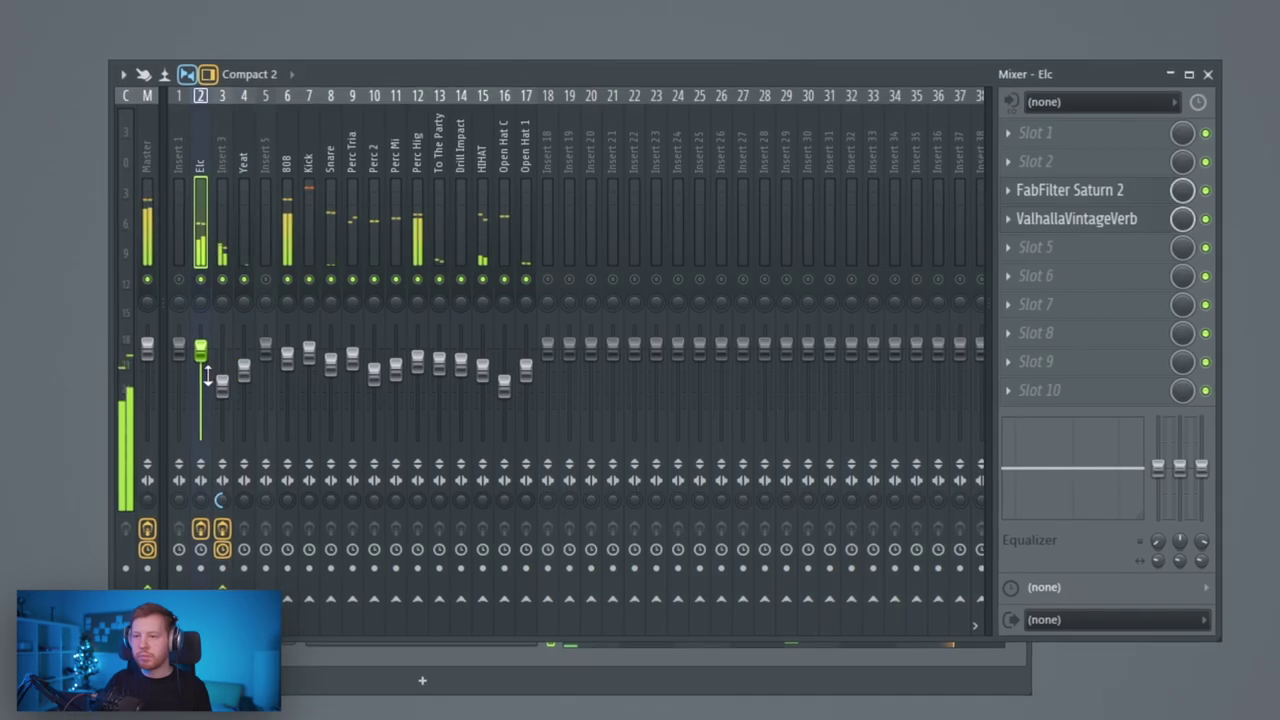
left_click_drag(224, 350, 224, 395)
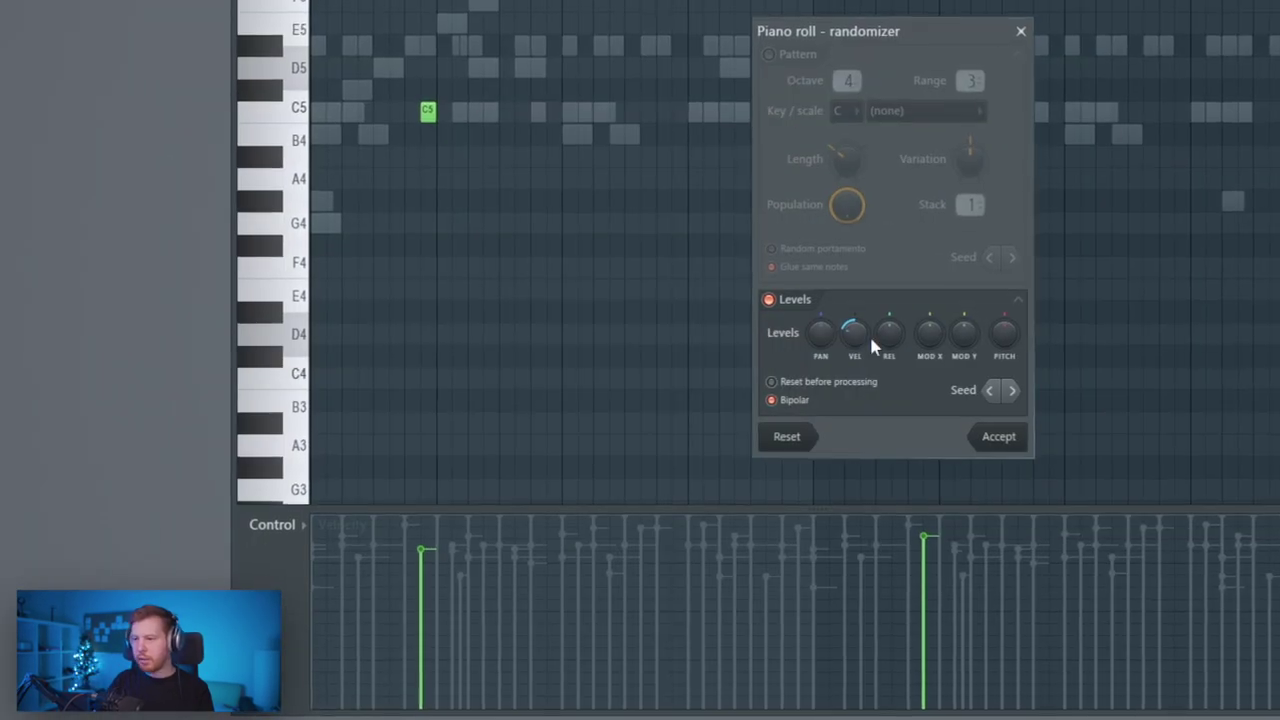
- Randomize the velocity of the selected C5 notes with bipolar levels, and examine the To The Party sampler settings
left_click_drag(869, 340, 855, 365)
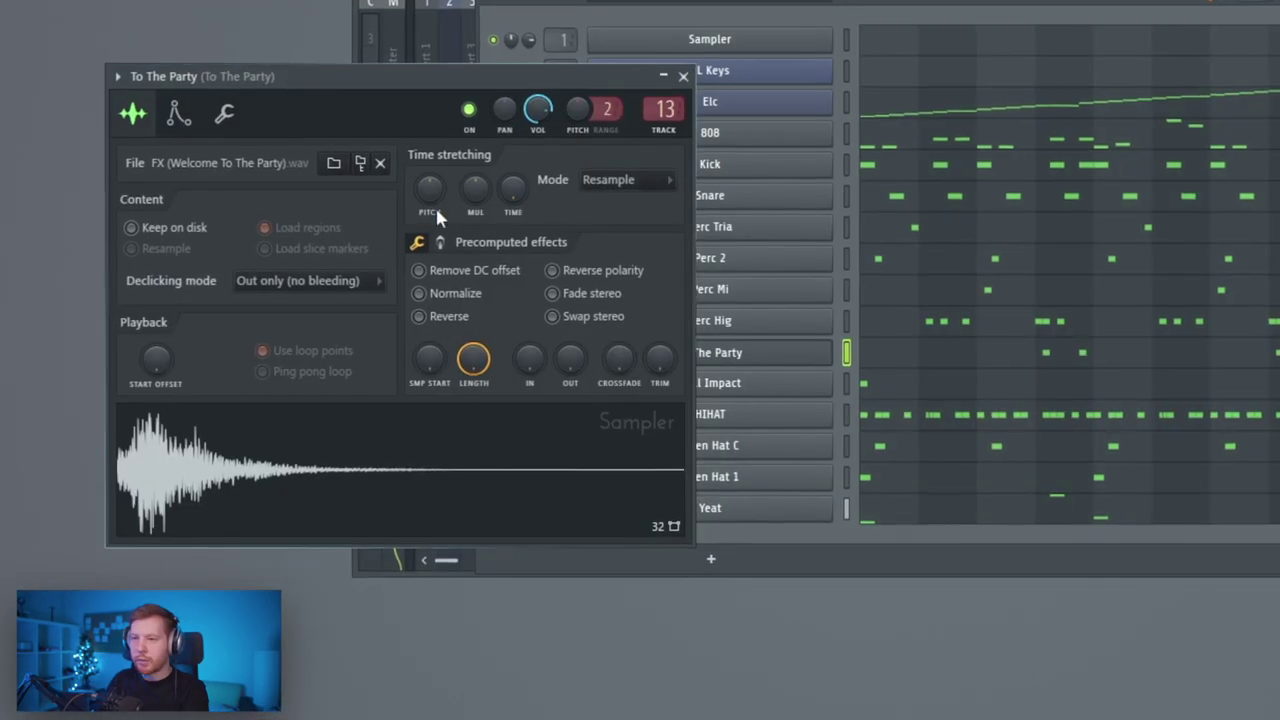
left_click_drag(425, 78, 686, 68)
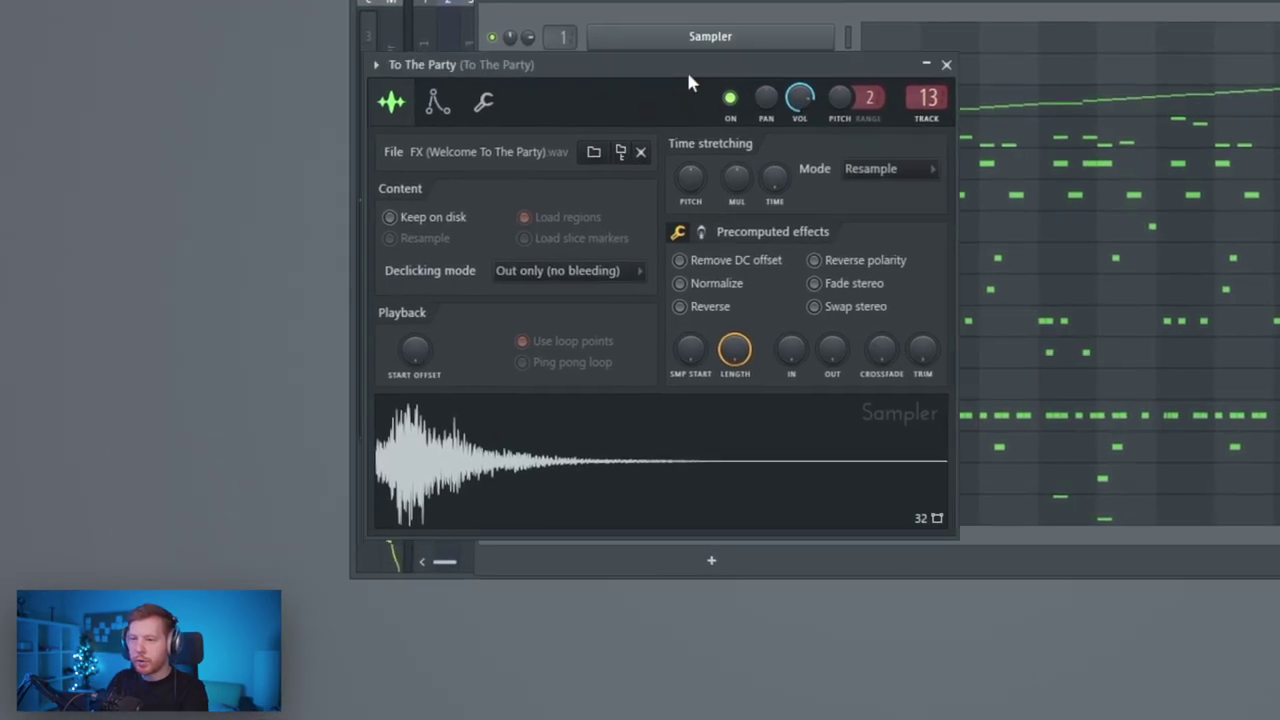
left_click(707, 233)
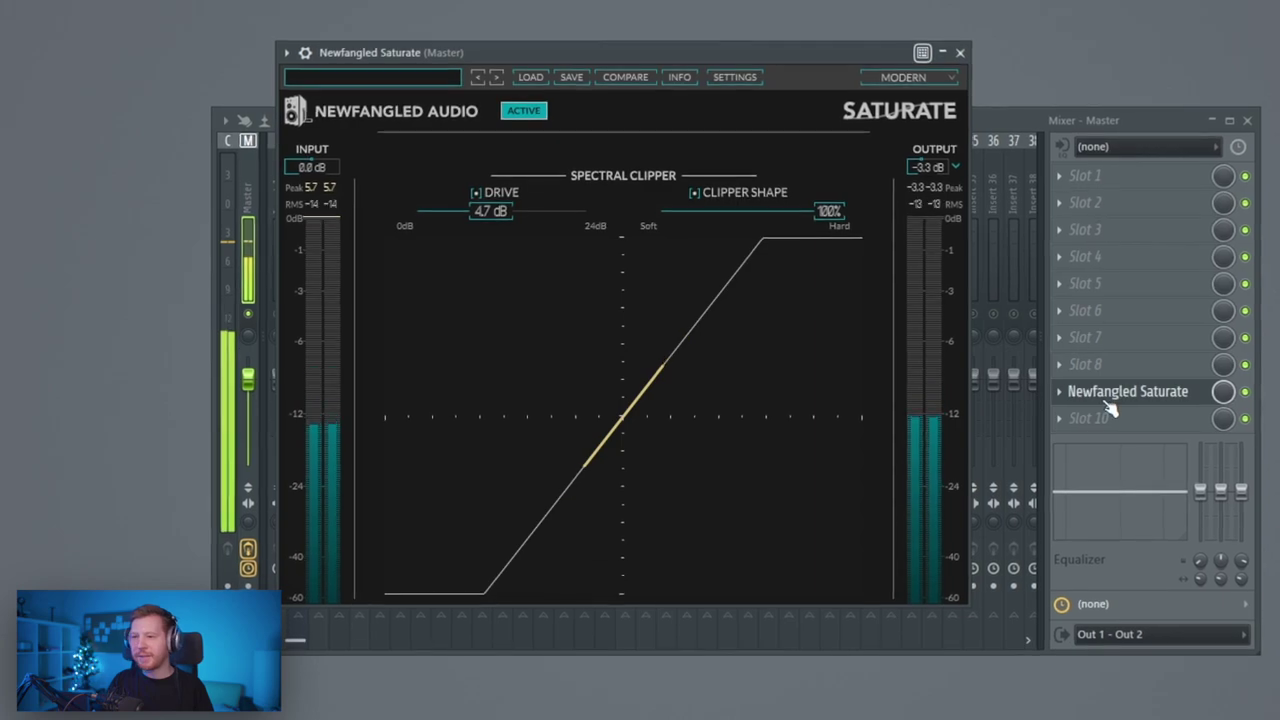
- Move Newfangled Saturate from slot 9 to slot 8 on the Master track and close the mixer
left_click(1150, 392)
left_click_drag(1157, 395, 1154, 370)
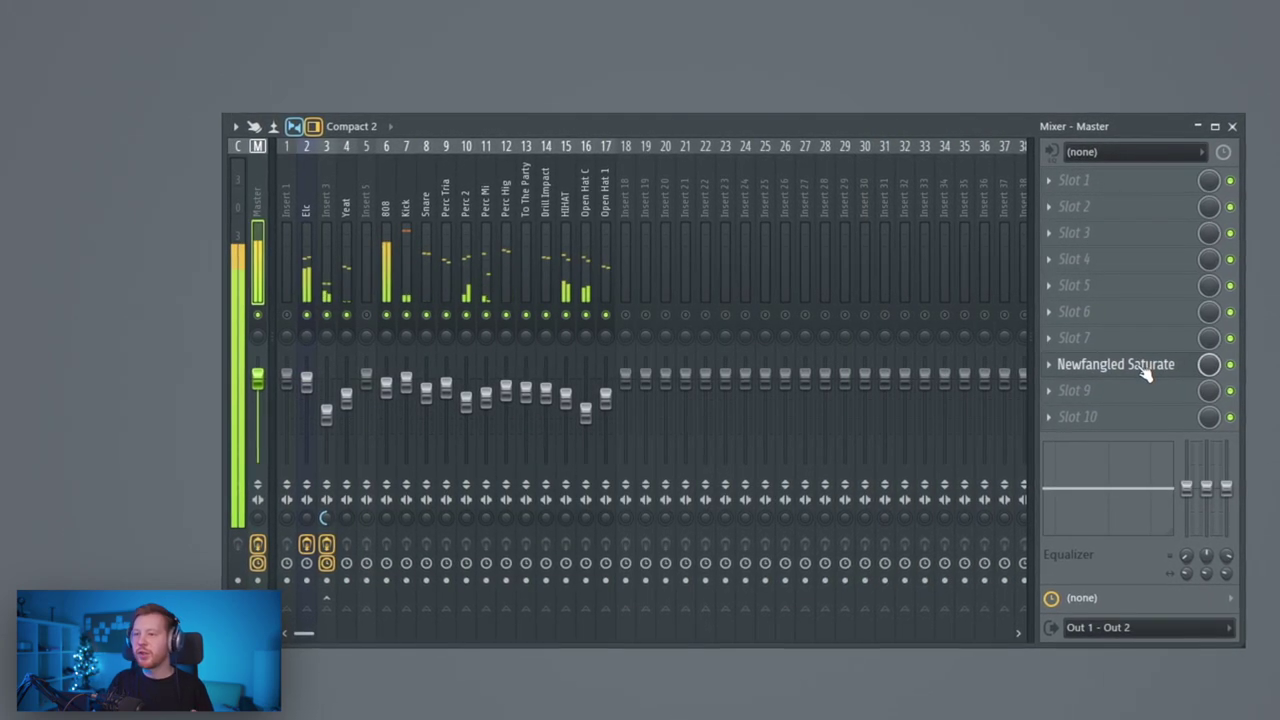
left_click(1231, 127)
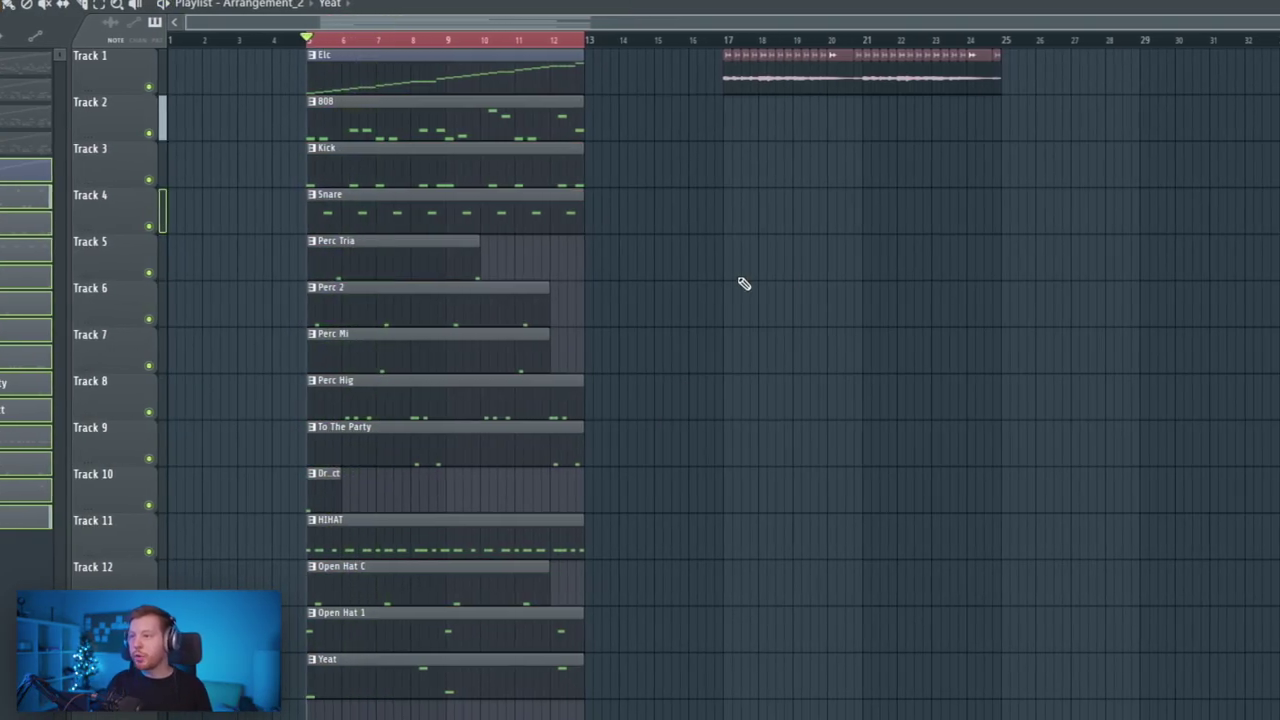
- Move the reversed Fx - Gun #2 clip to track 16 and align its peak with the drum section's end at bar 13
left_click(780, 42)
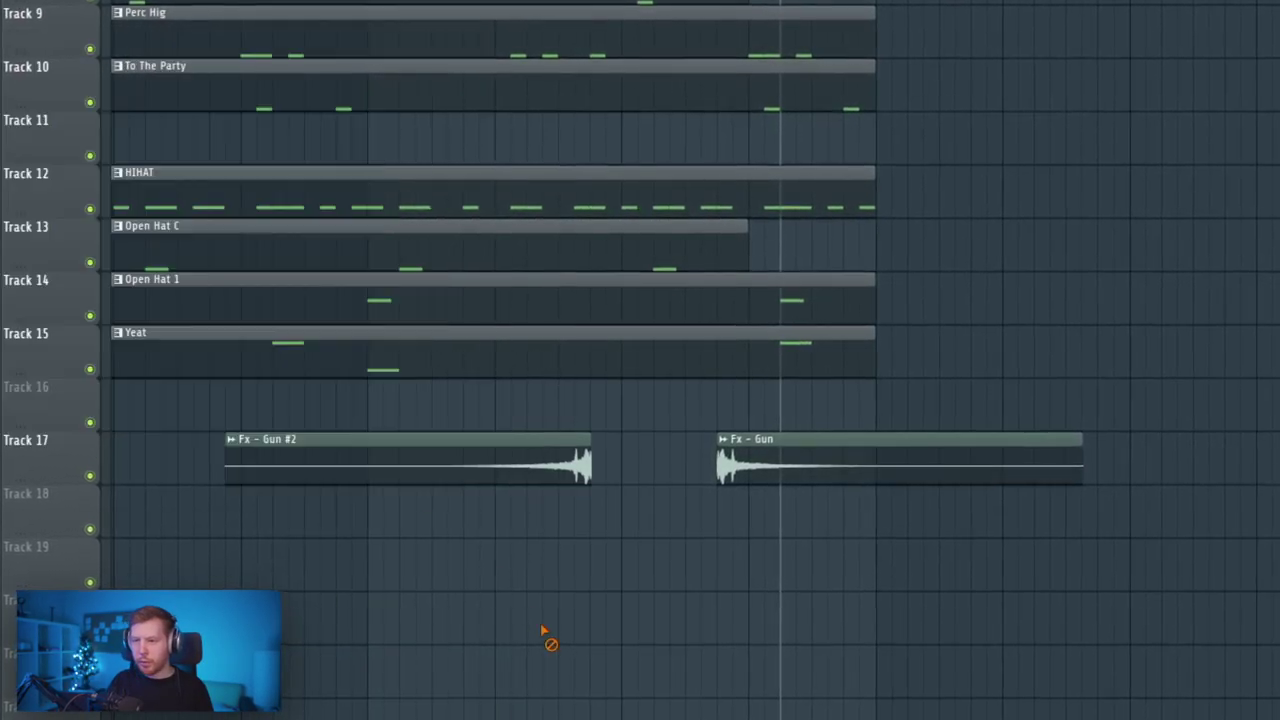
left_click_drag(540, 443, 823, 389)
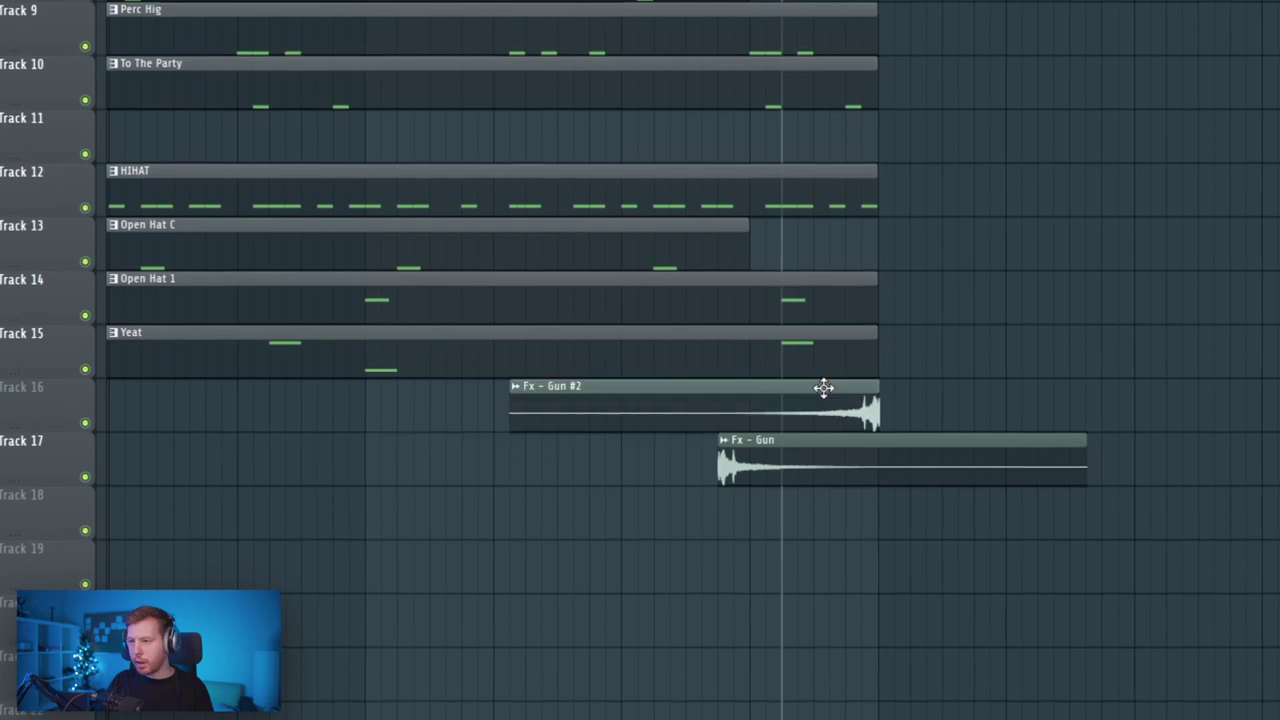
scroll(842, 385, "up", 7)
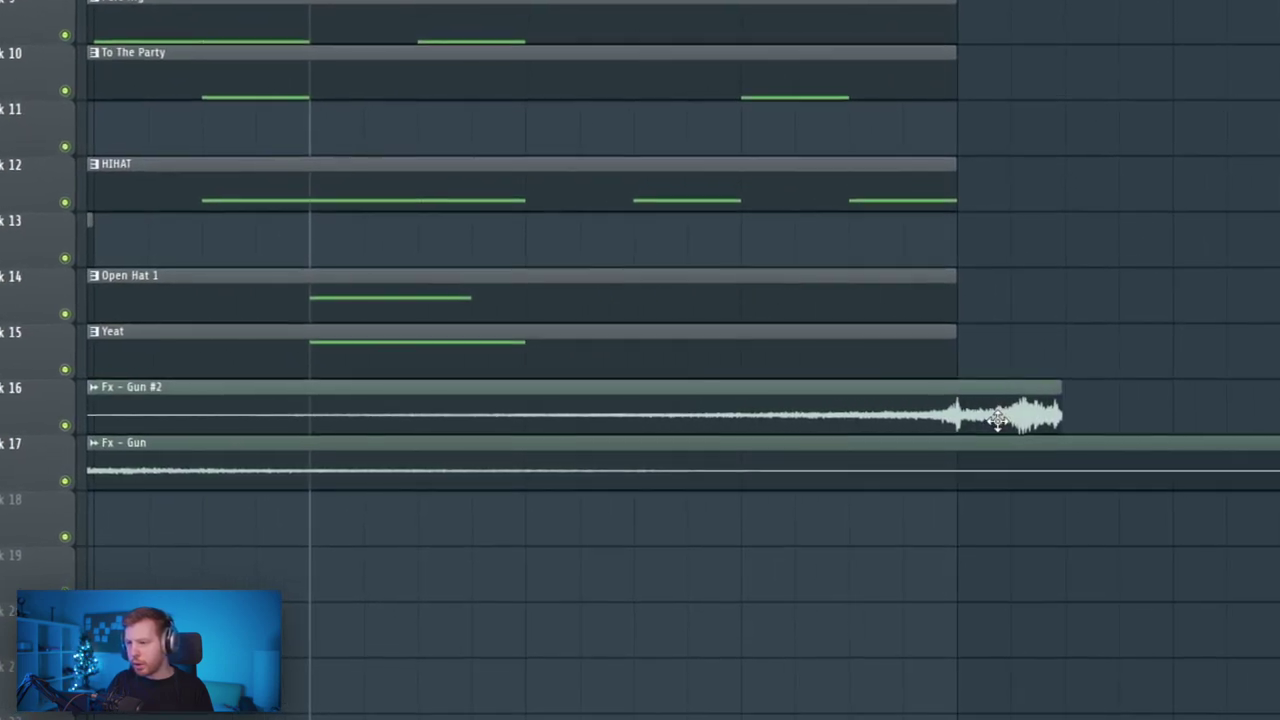
scroll(548, 472, "down", 4)
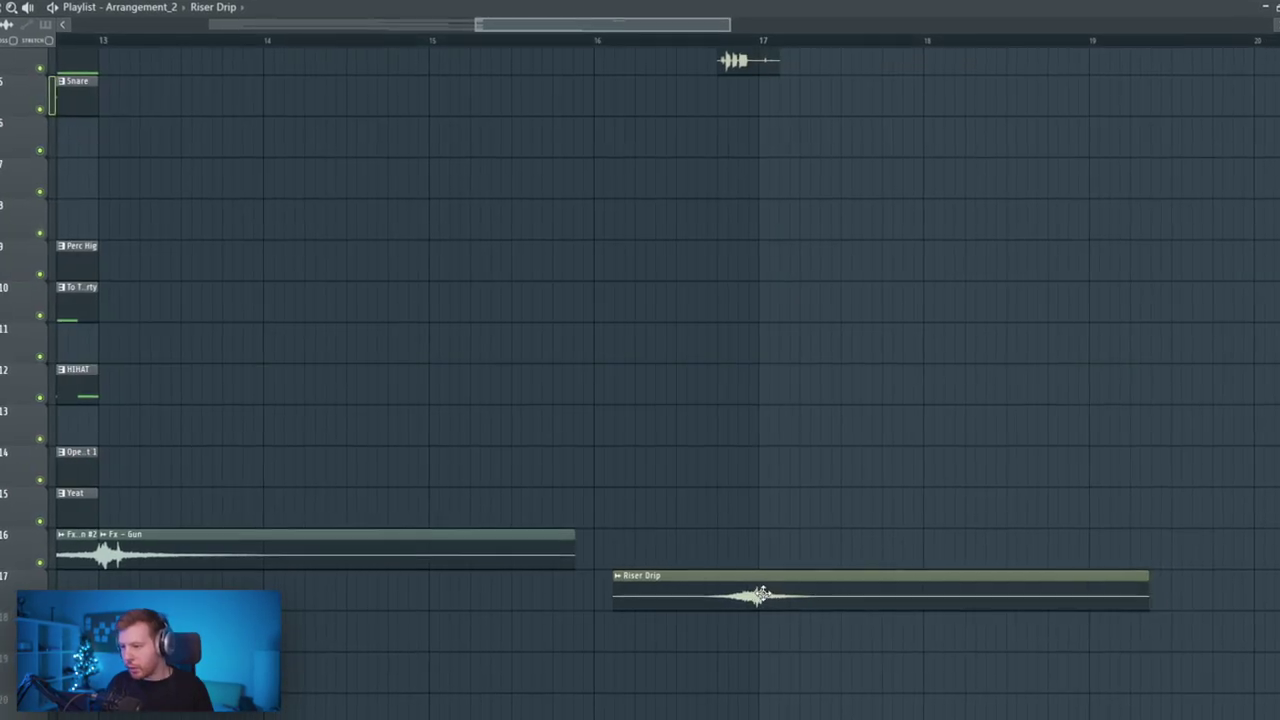
- Copy the drum and 808 patterns to bars 17–25 and place the drown clip so it ends at the section's end
scroll(762, 595, "up", 3)
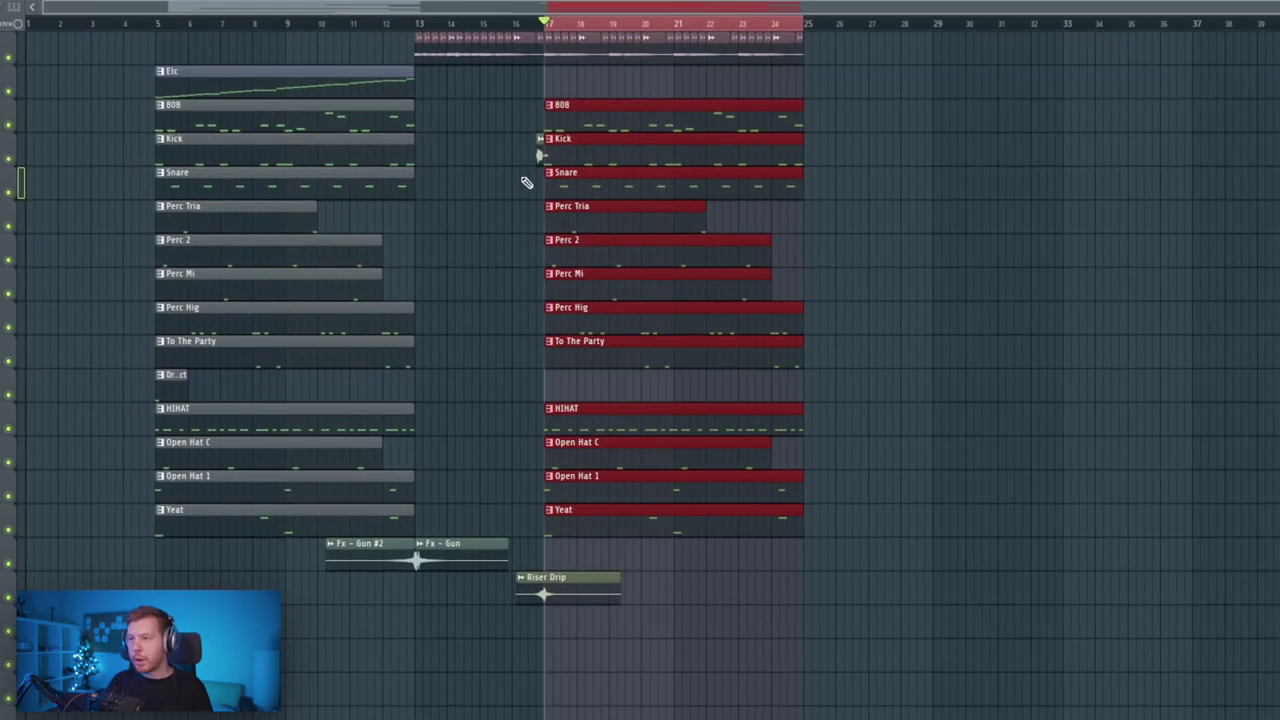
scroll(789, 636, "up", 3)
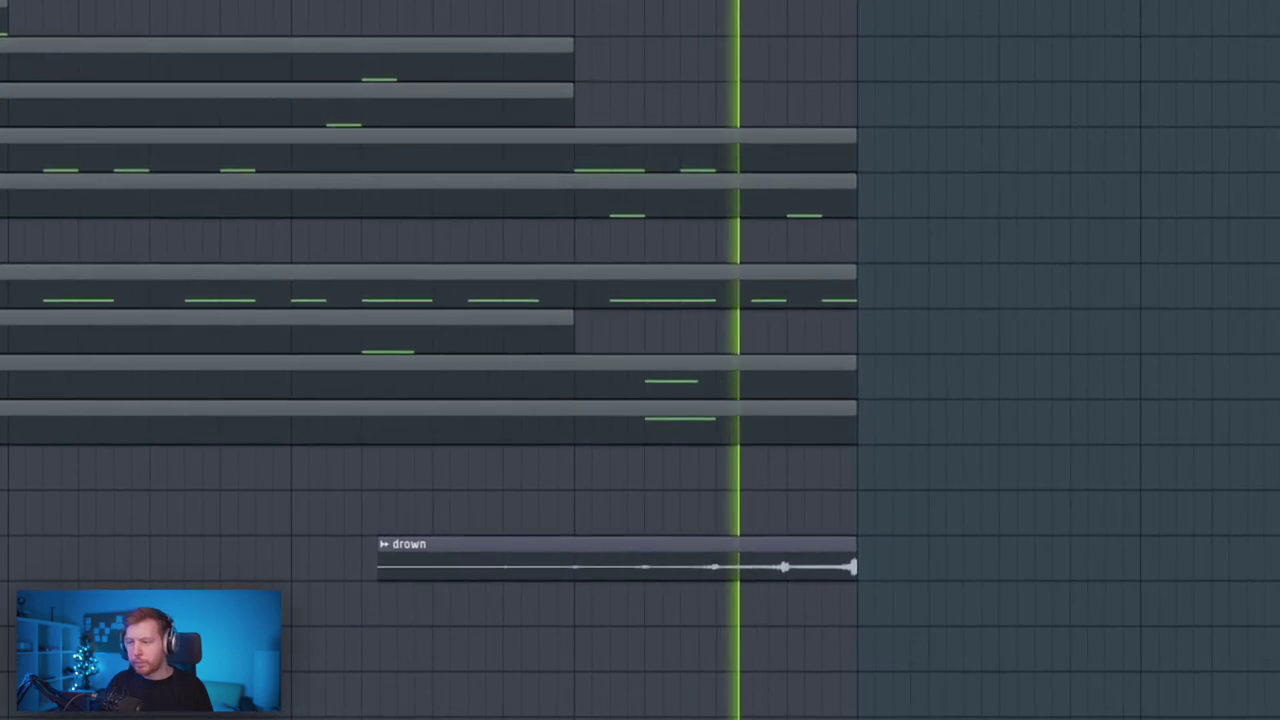
scroll(457, 363, "down", 5)
left_click_drag(477, 351, 543, 360)
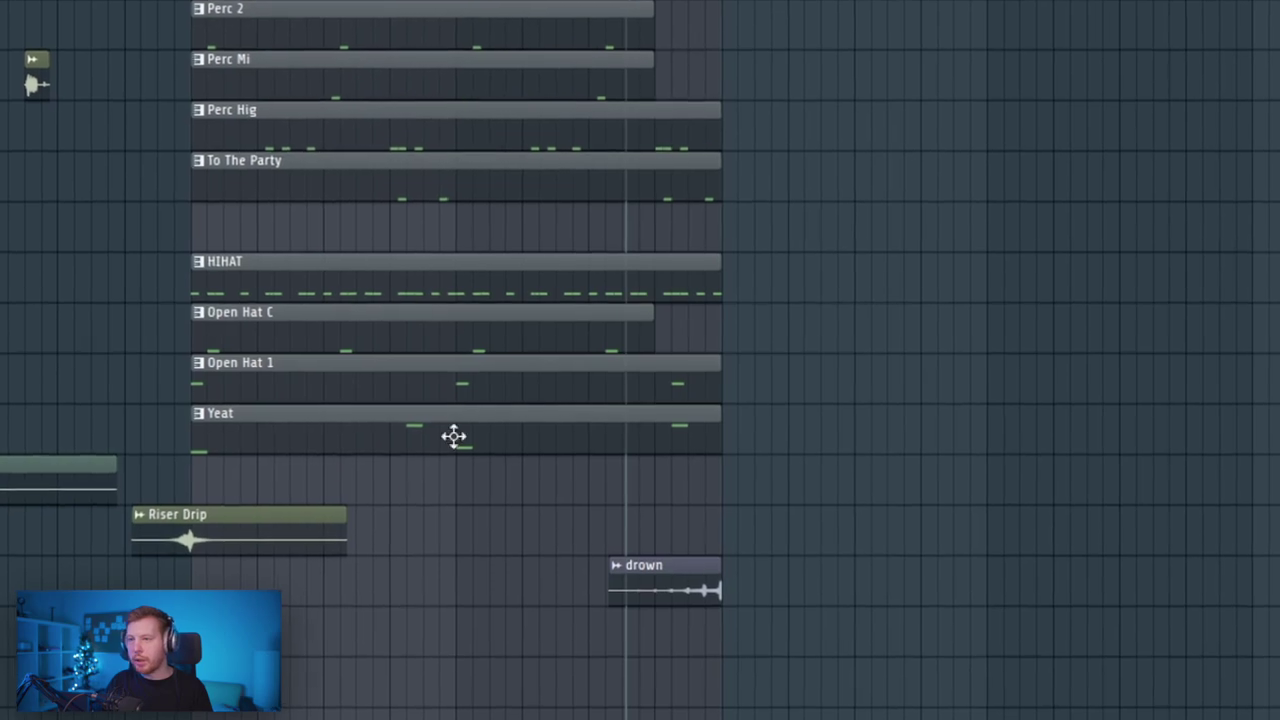
- Write and duplicate a new 808 phrase of B4 and D5 notes, and enter matching notes in the Yeat pattern starting with three G4 hits
double_click(451, 434)
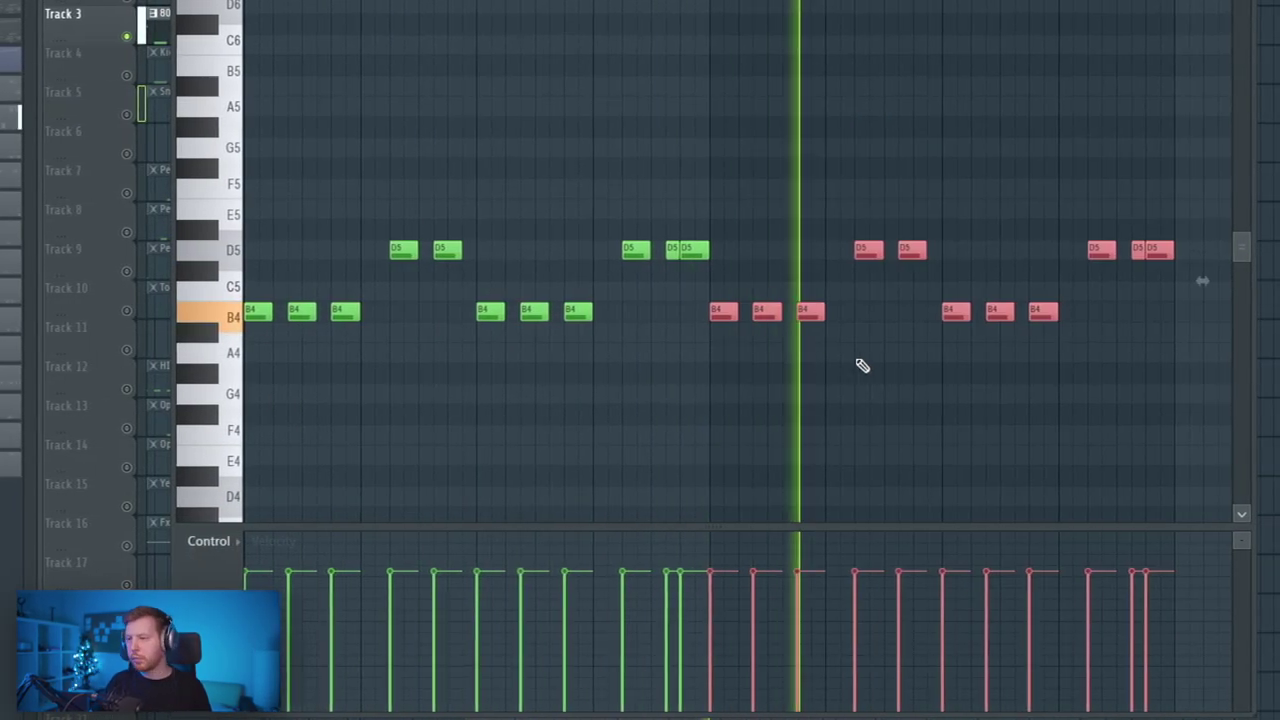
left_click_drag(862, 366, 757, 402)
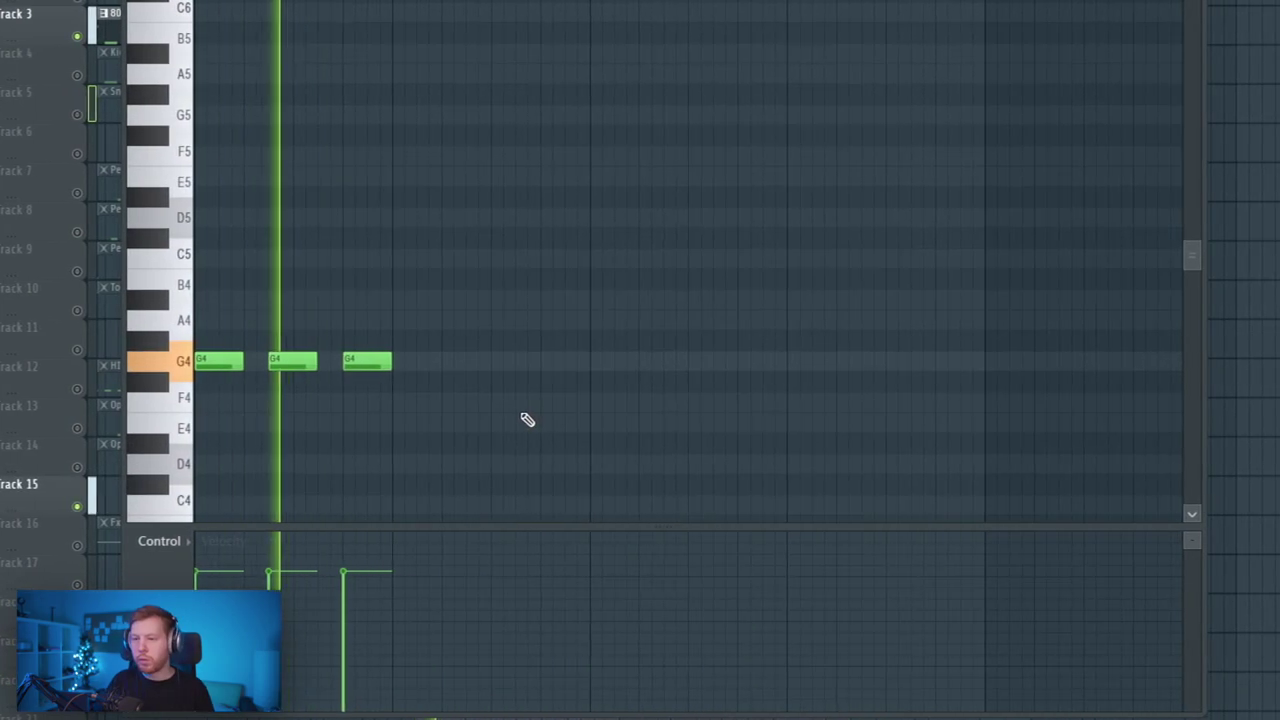
left_click_drag(851, 261, 900, 263)
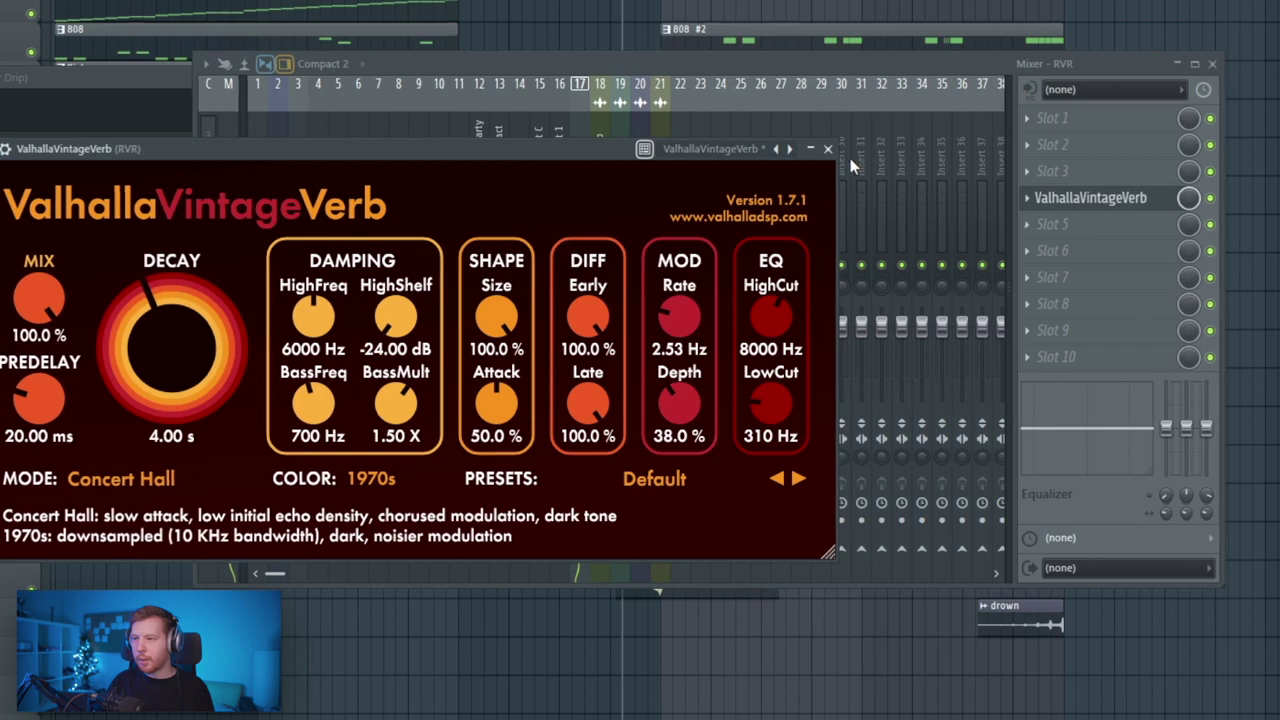
- Close the RVR reverb settings and place a short slice of the song on track 16, ending where the drums begin
left_click(850, 158)
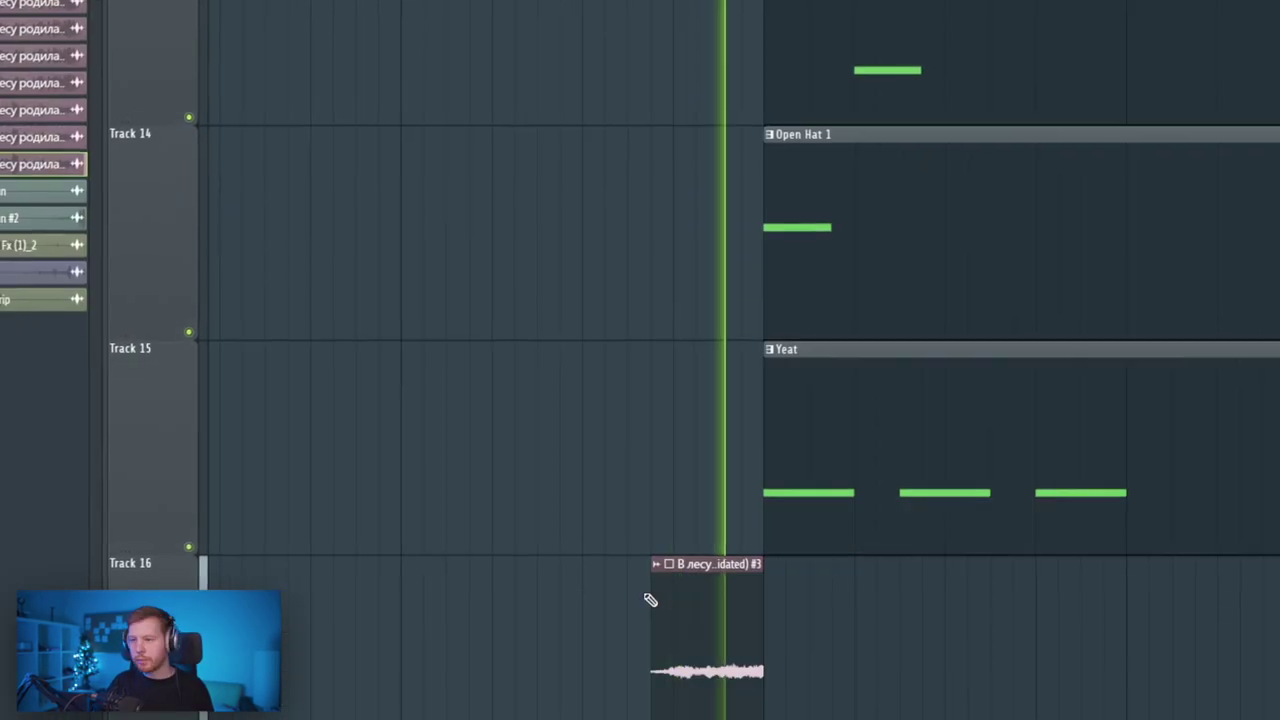
scroll(655, 588, "down", 4)
scroll(660, 583, "down", 3)
scroll(660, 583, "down", 3)
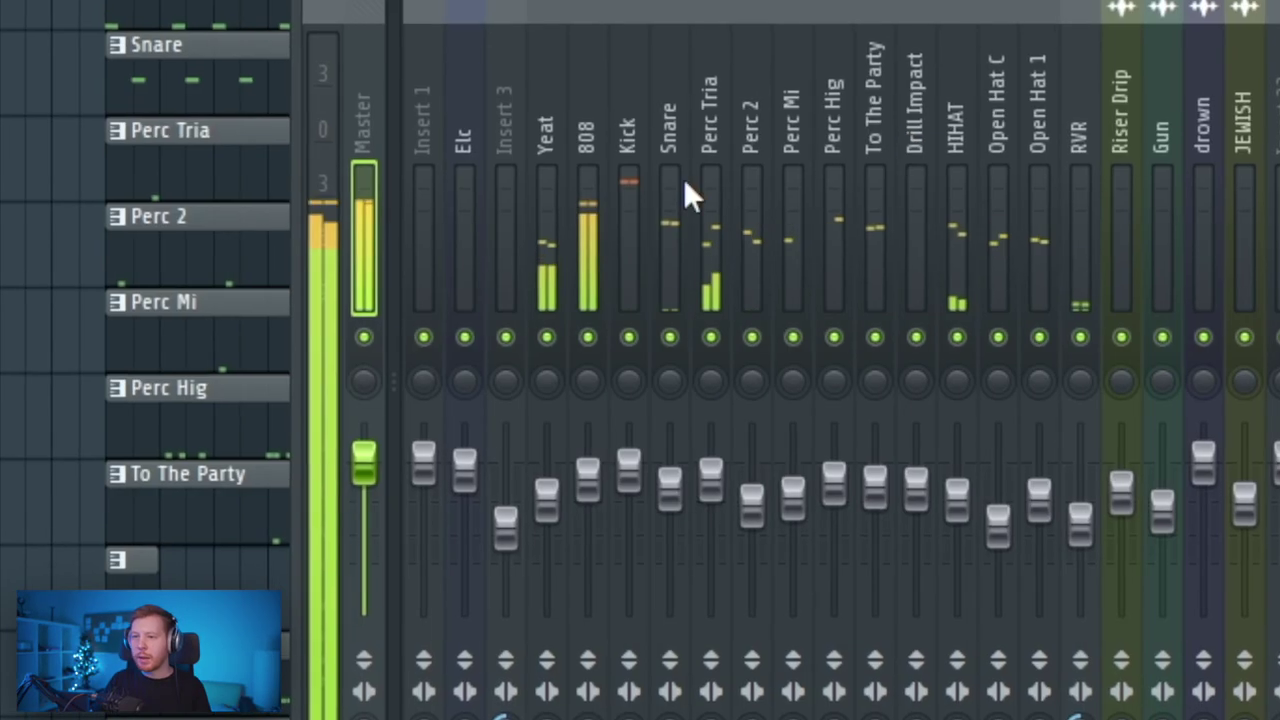
- Copy the opening Elc section without its kick to bar 41 and repeat it so it runs up to bar 57
left_click(552, 198)
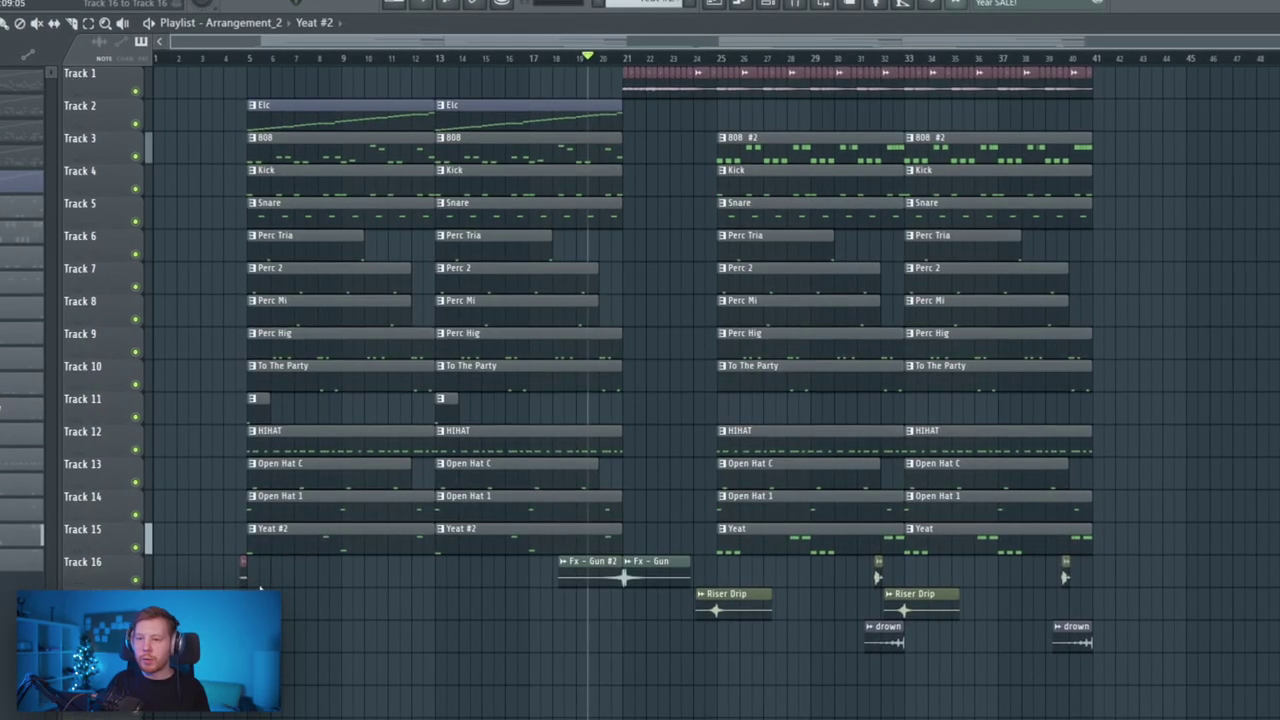
left_click_drag(228, 655, 1223, 175)
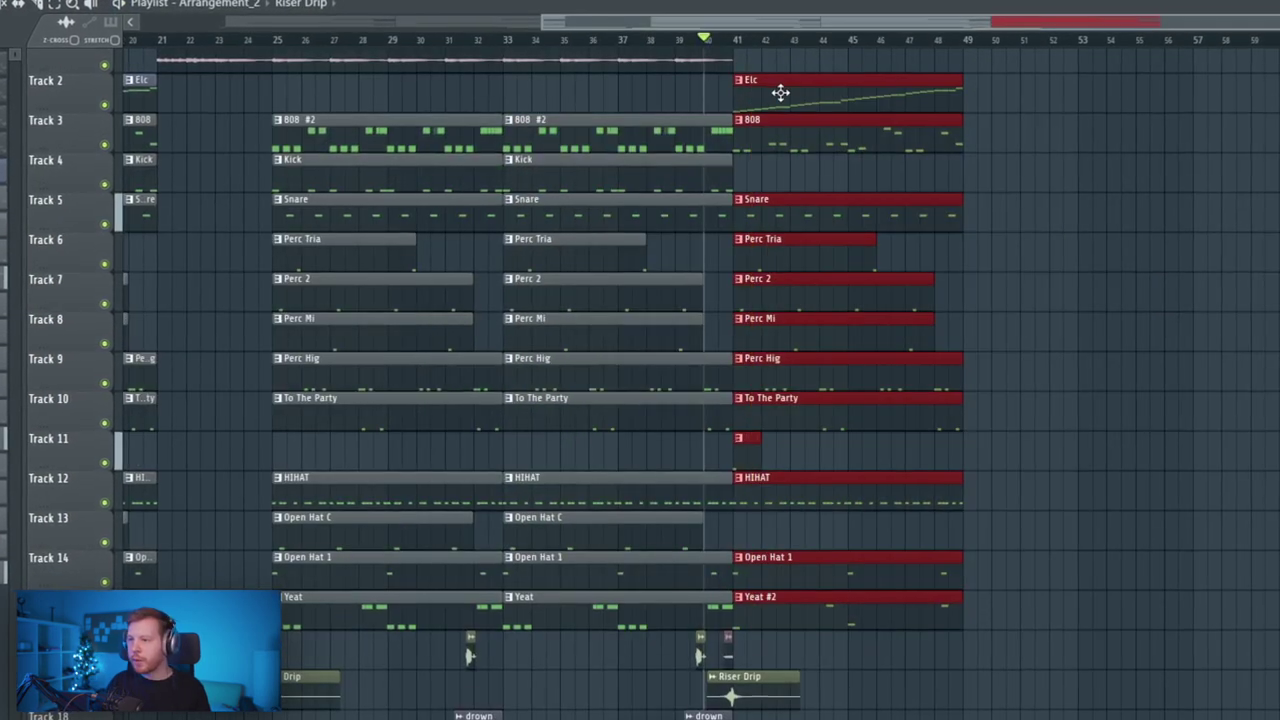
left_click_drag(860, 91, 1014, 114)
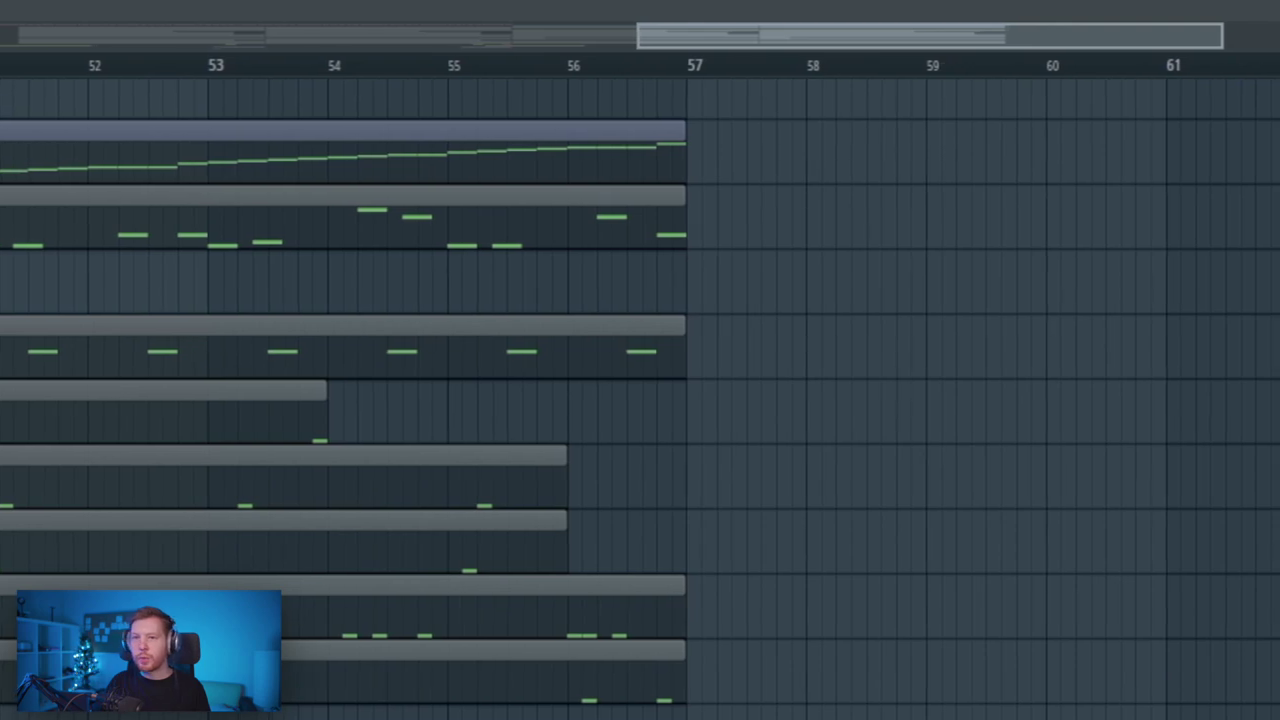
- Slice the Elc clip at bar 56, delete the leftover end piece, and repeat the short slice up to bar 59
left_click(549, 172)
key("ctrl+z")
left_click(553, 168)
left_click(624, 160)
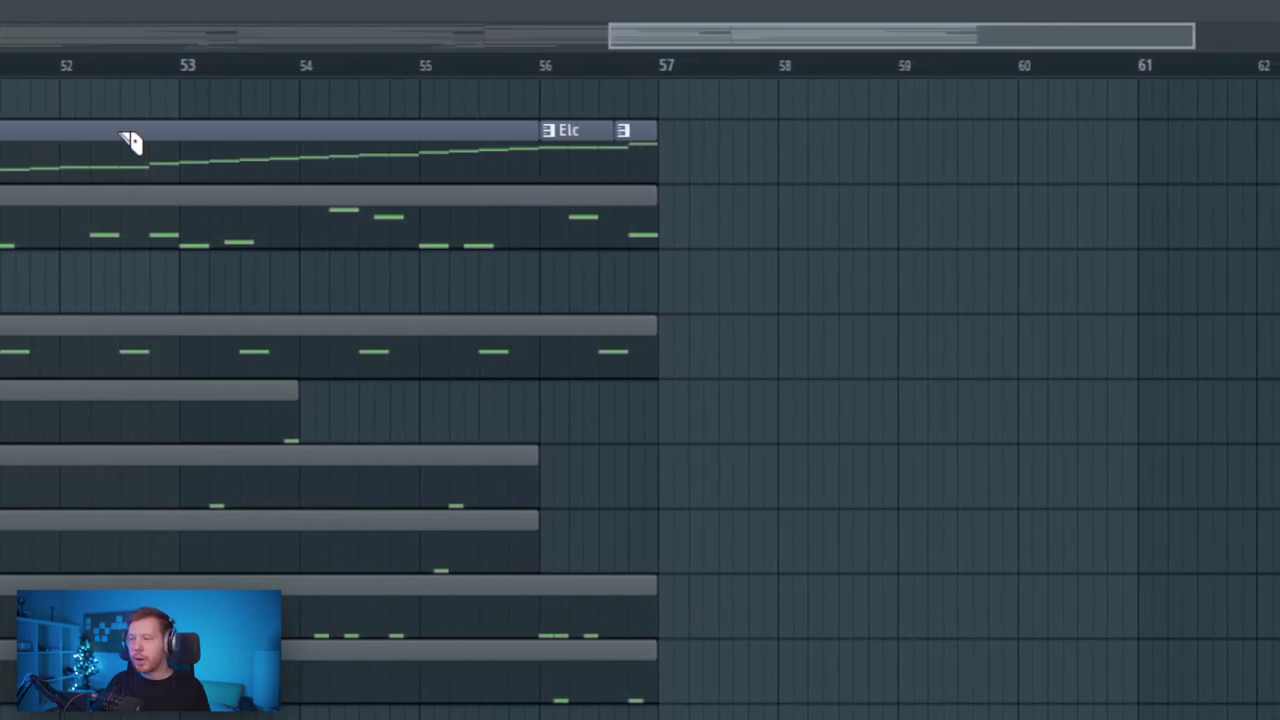
key("ctrl+z")
left_click(634, 157)
key("p")
right_click(630, 158)
left_click_drag(570, 158, 658, 171)
left_click_drag(658, 171, 746, 173)
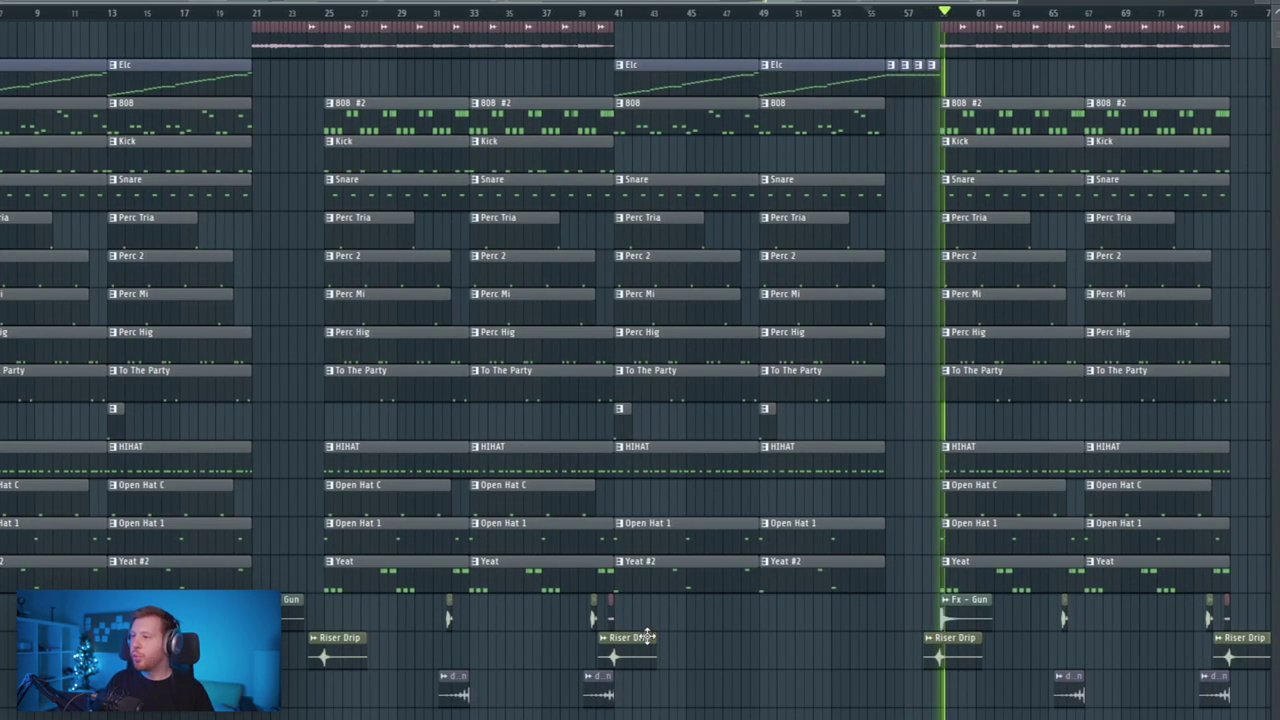
- Duplicate the kick-less Elc section at bar 75 and copy its clips down to empty tracks
scroll(766, 640, "right", 3)
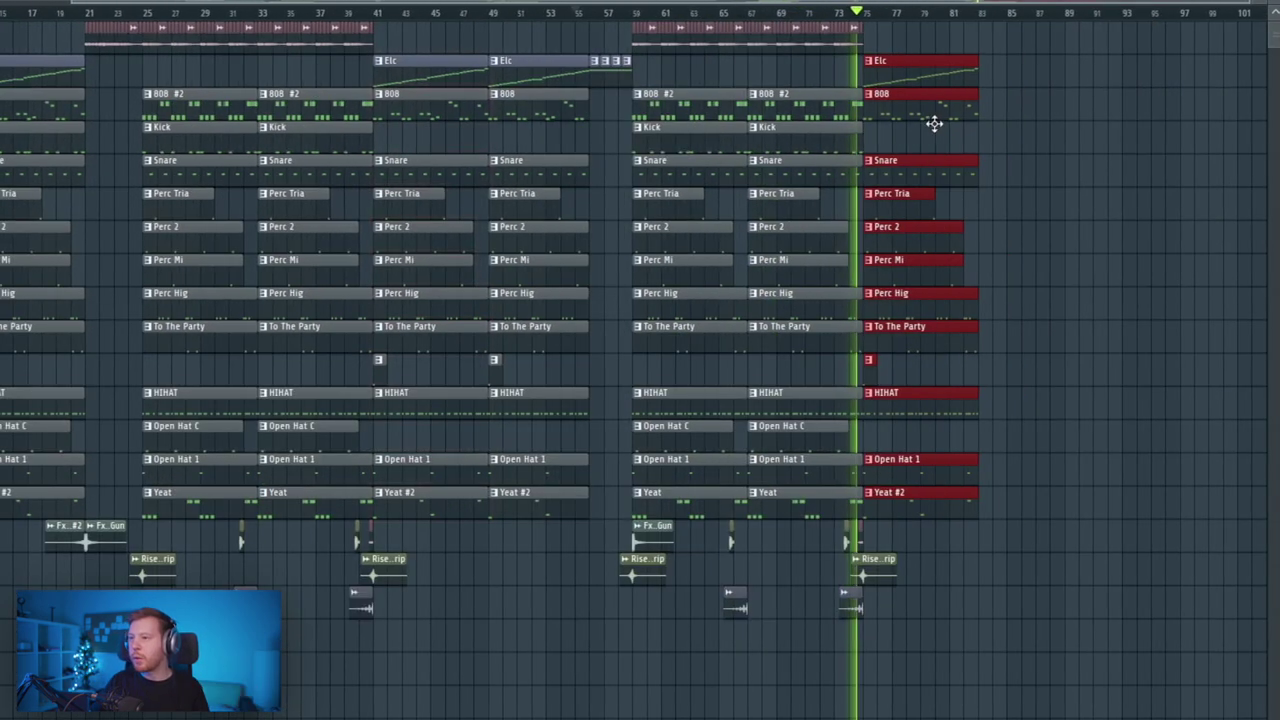
left_click_drag(1128, 168, 1037, 178)
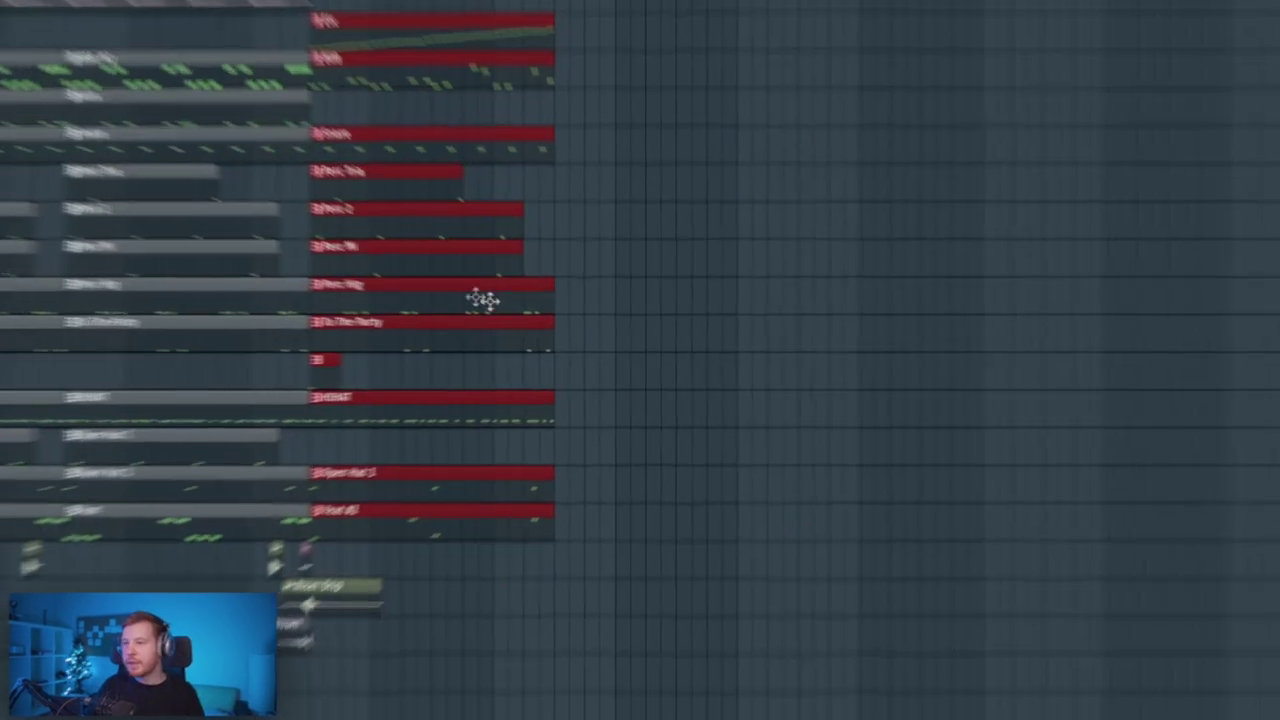
mouse_move(483, 300)
left_mouse_down()
mouse_move(1028, 340)
mouse_move(938, 719)
mouse_move(952, 719)
left_mouse_up()
- Consolidate the copied clips' eight-bar range into one audio clip at bar 83 on track 1 and extend its end
scroll(942, 700, "down", 2)
left_click_drag(734, 617, 594, 429)
scroll(795, 545, "up", 3)
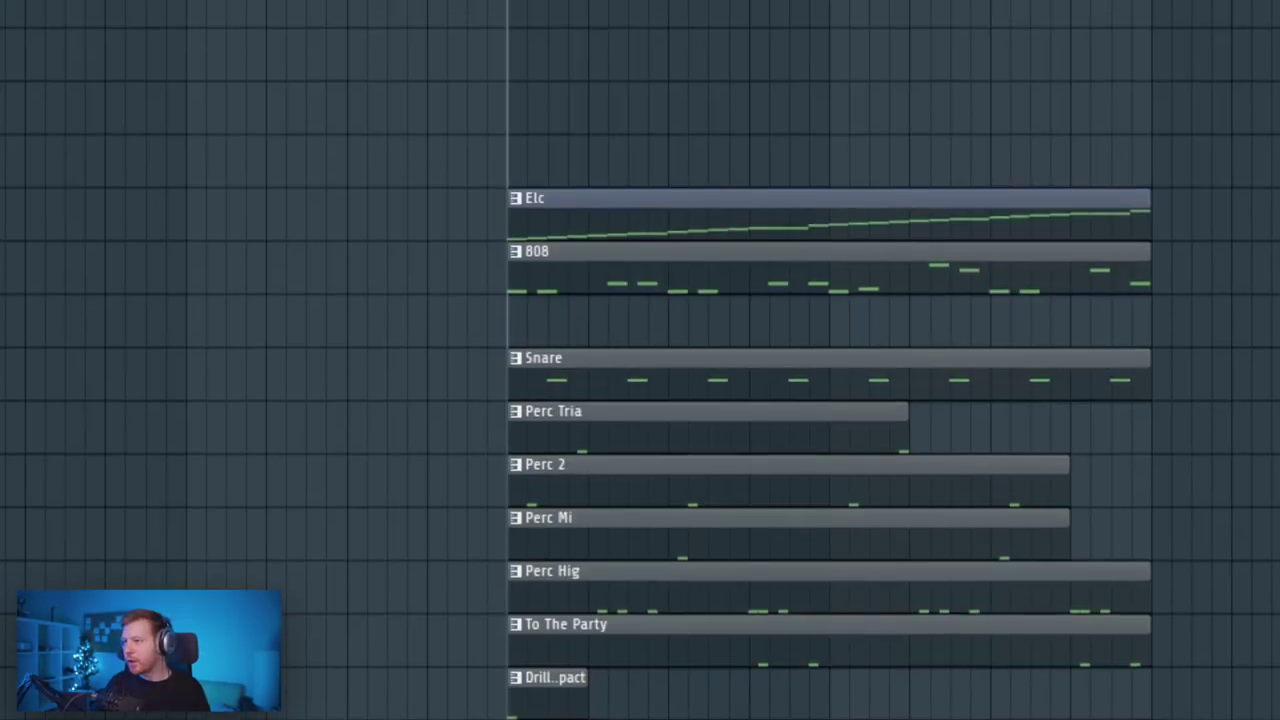
left_click_drag(508, 3, 1151, 3)
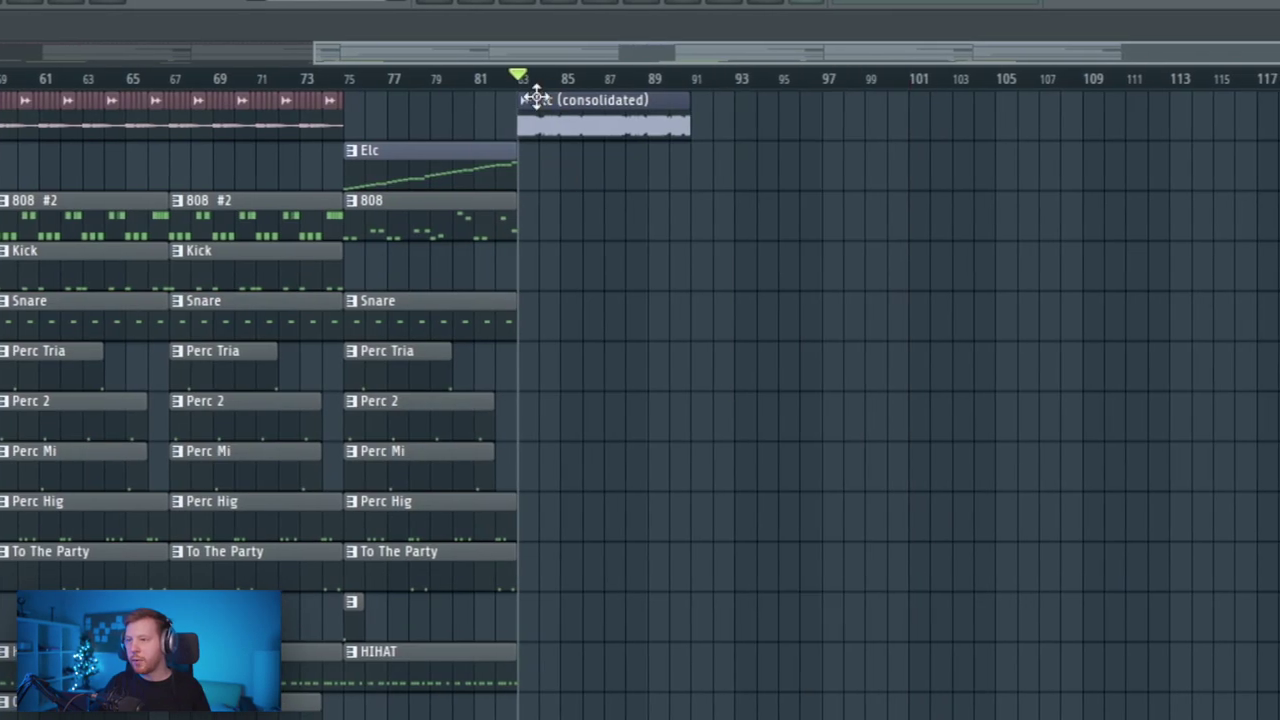
scroll(531, 100, "up", 3)
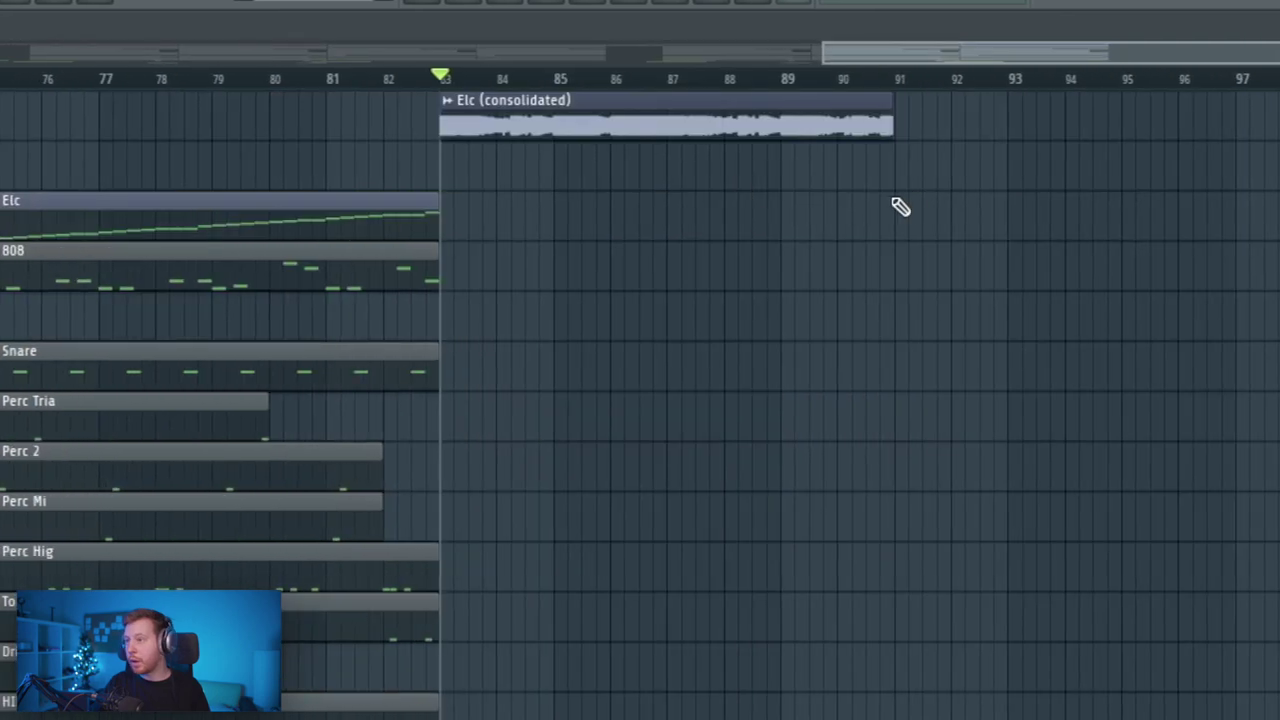
left_click_drag(880, 128, 1046, 128)
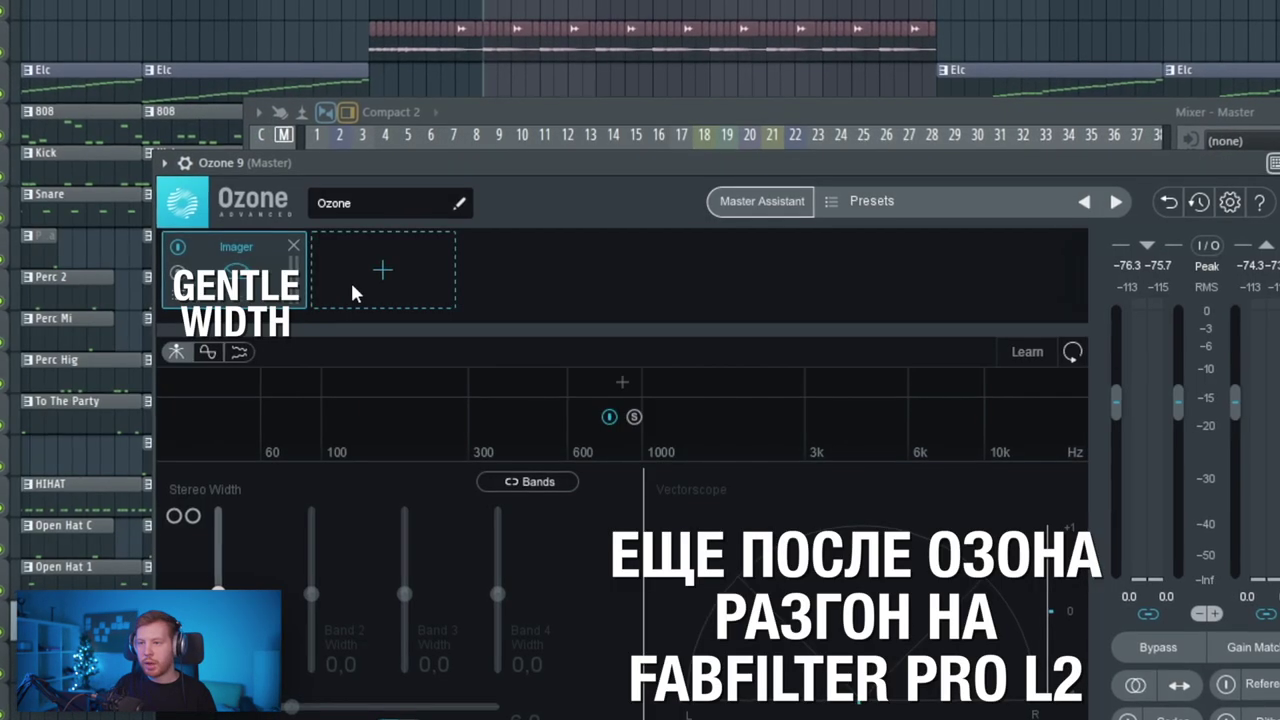
- Add another module after the Imager in Ozone 9 on the Master track
left_click(350, 280)
left_click(344, 422)
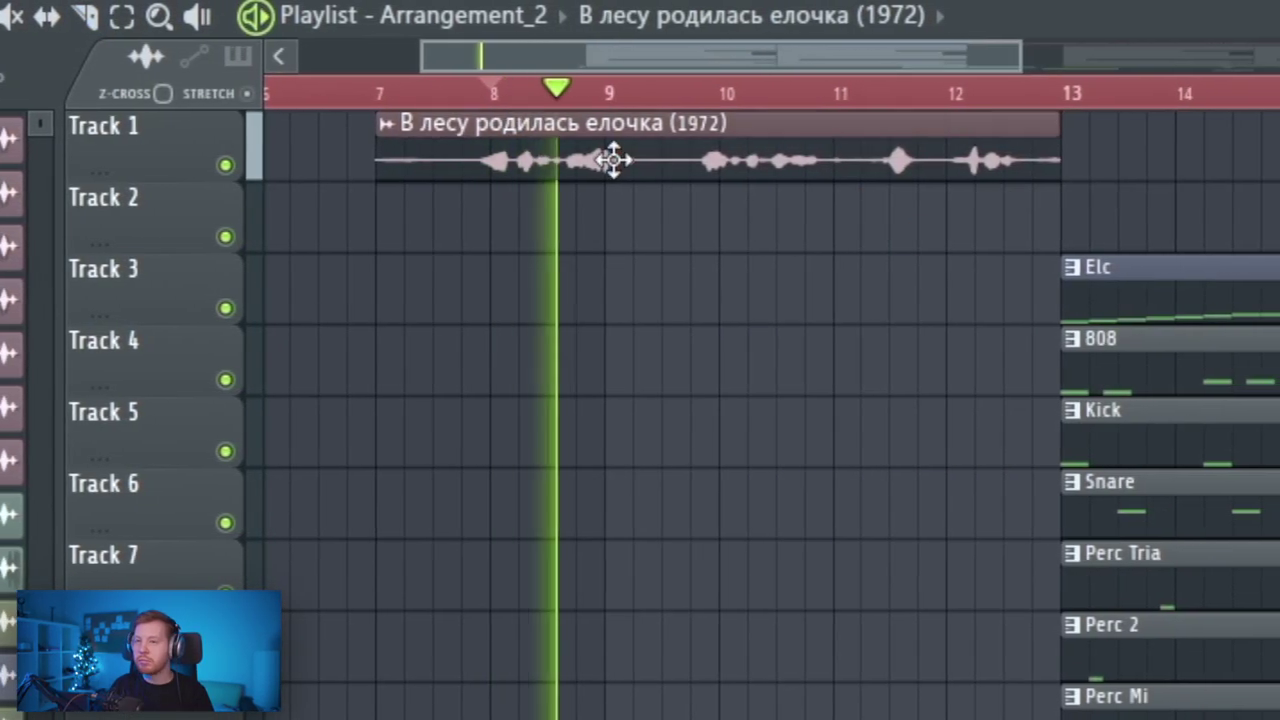
- Check the settings of the В лесу родилась елочка (1972) clip, and split it into four pieces across tracks 1 to 3 before bar 13
double_click(613, 160)
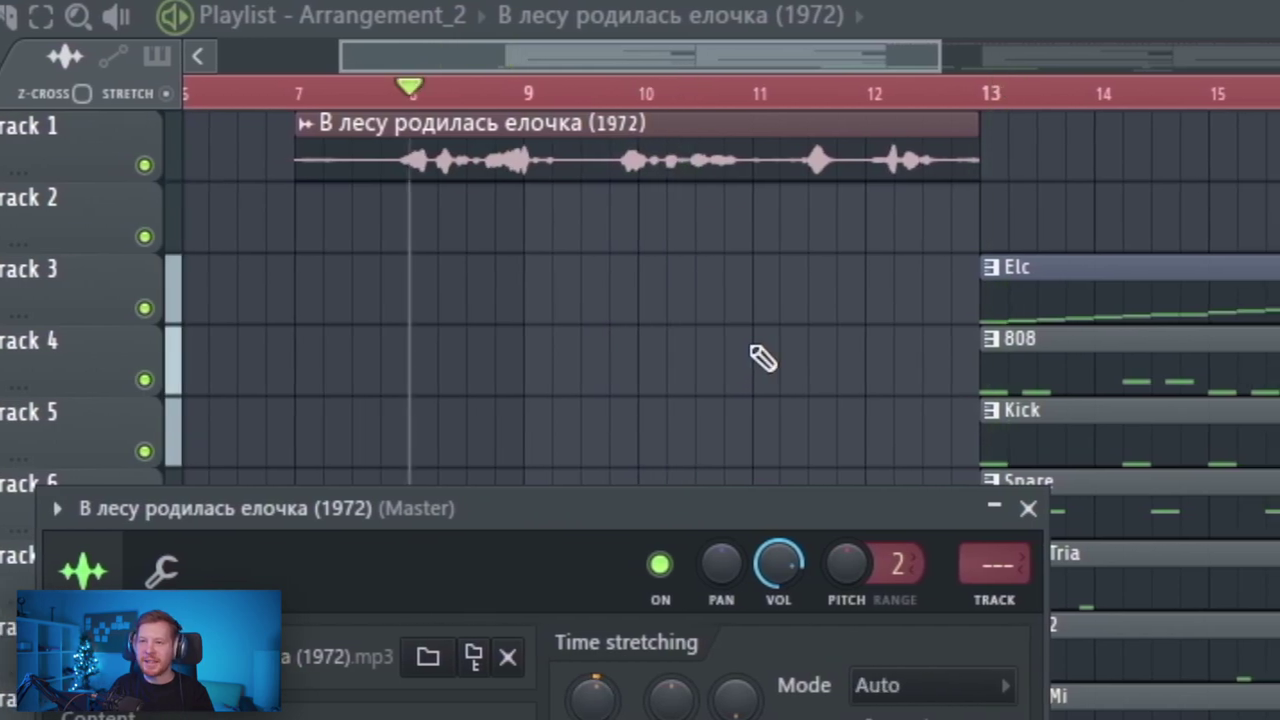
key("Escape")
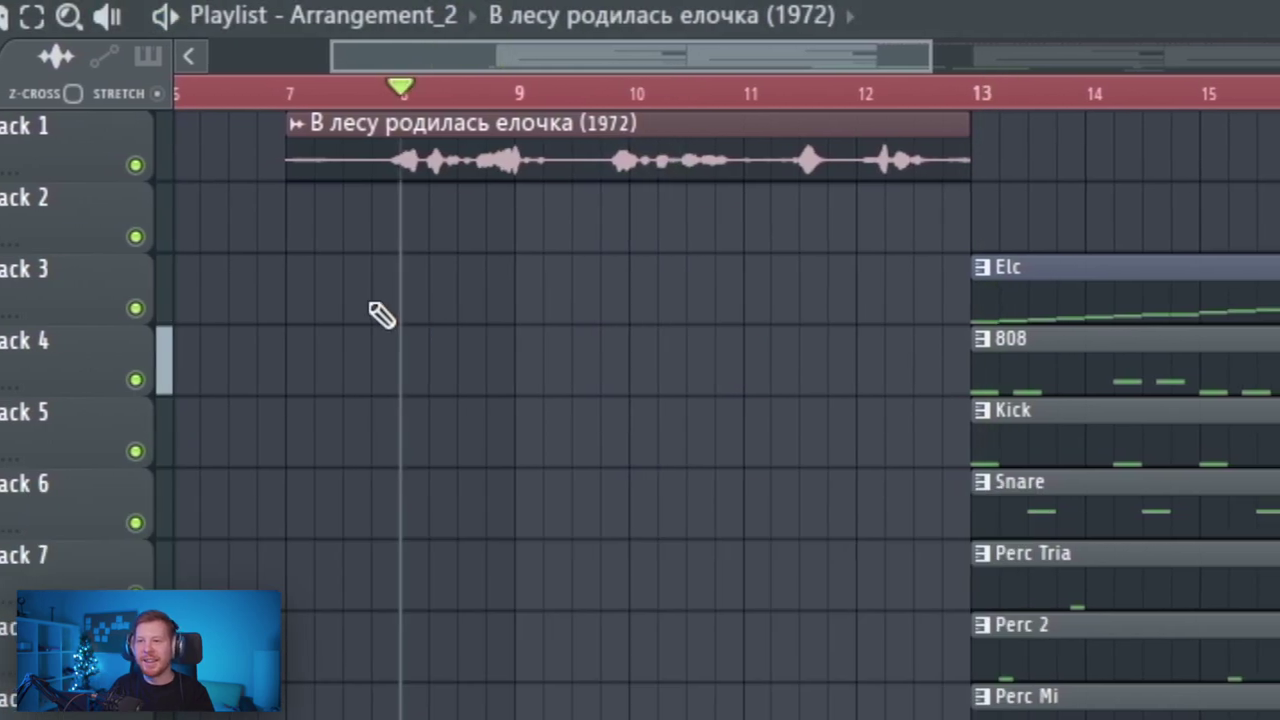
scroll(372, 304, "up", 3)
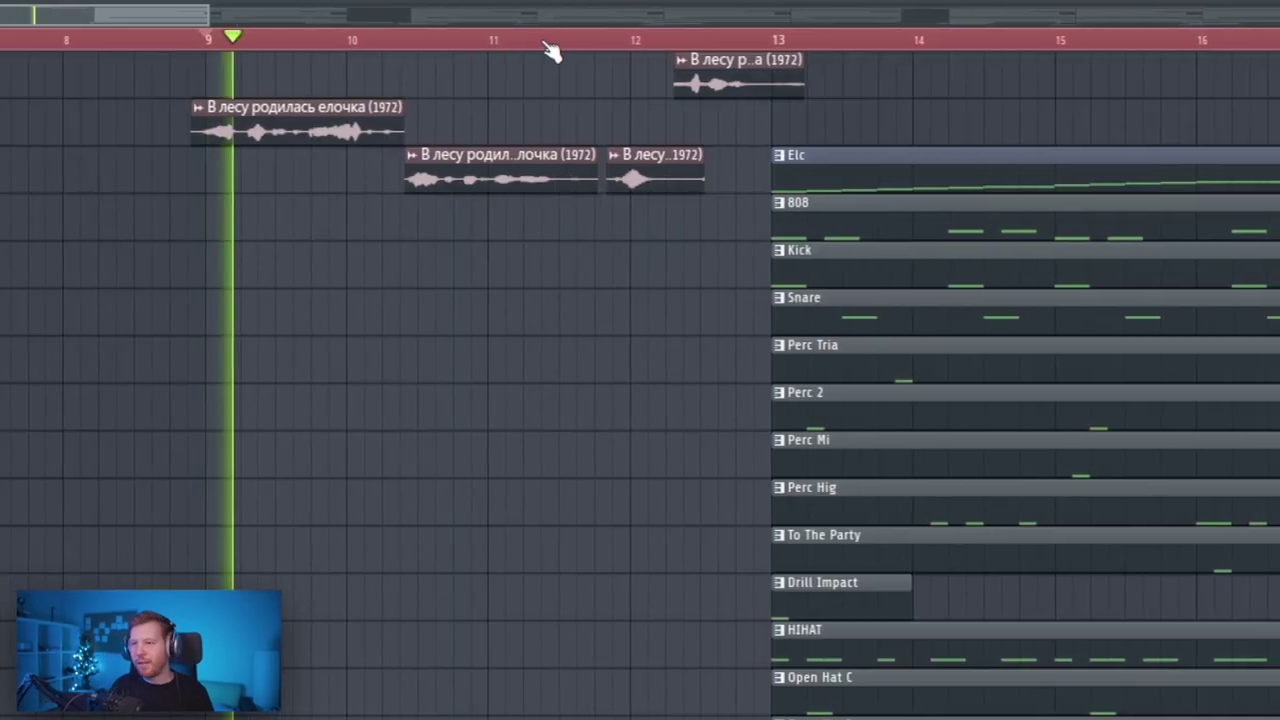
- Play back the sliced song intro from bar 9 and examine how it leads into the drums at bar 13
left_click(551, 49)
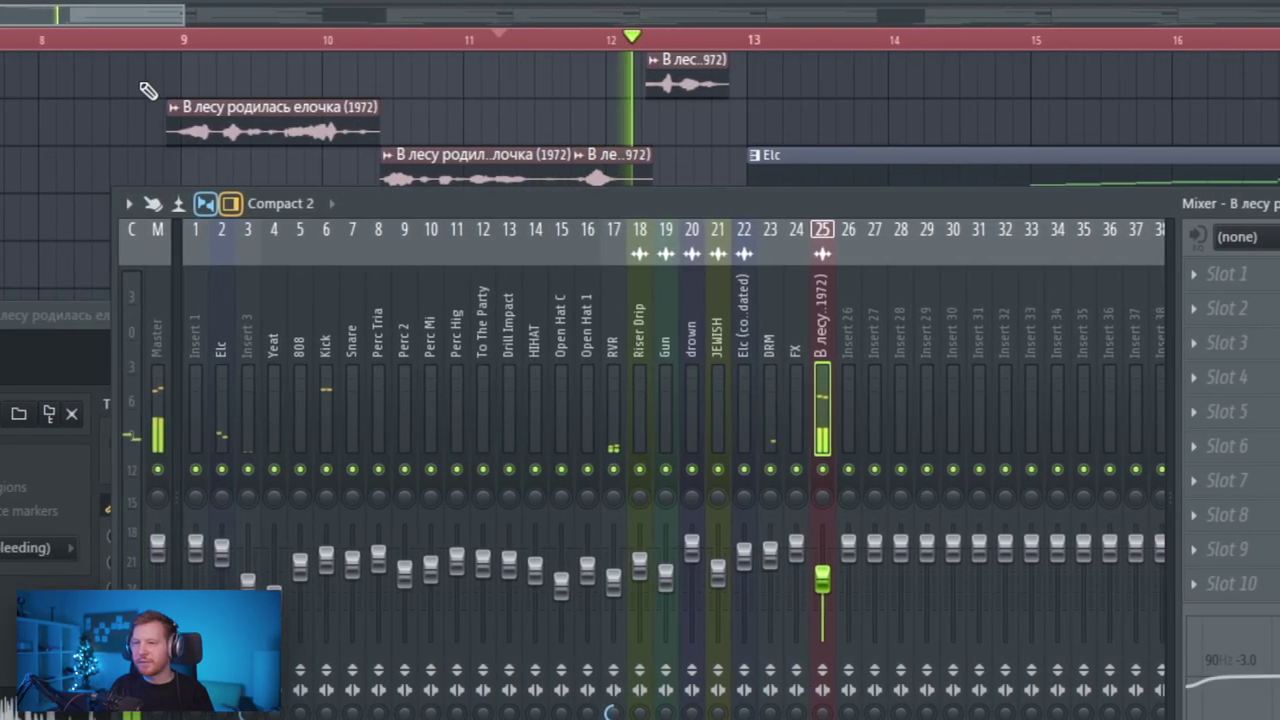
left_click(175, 40)
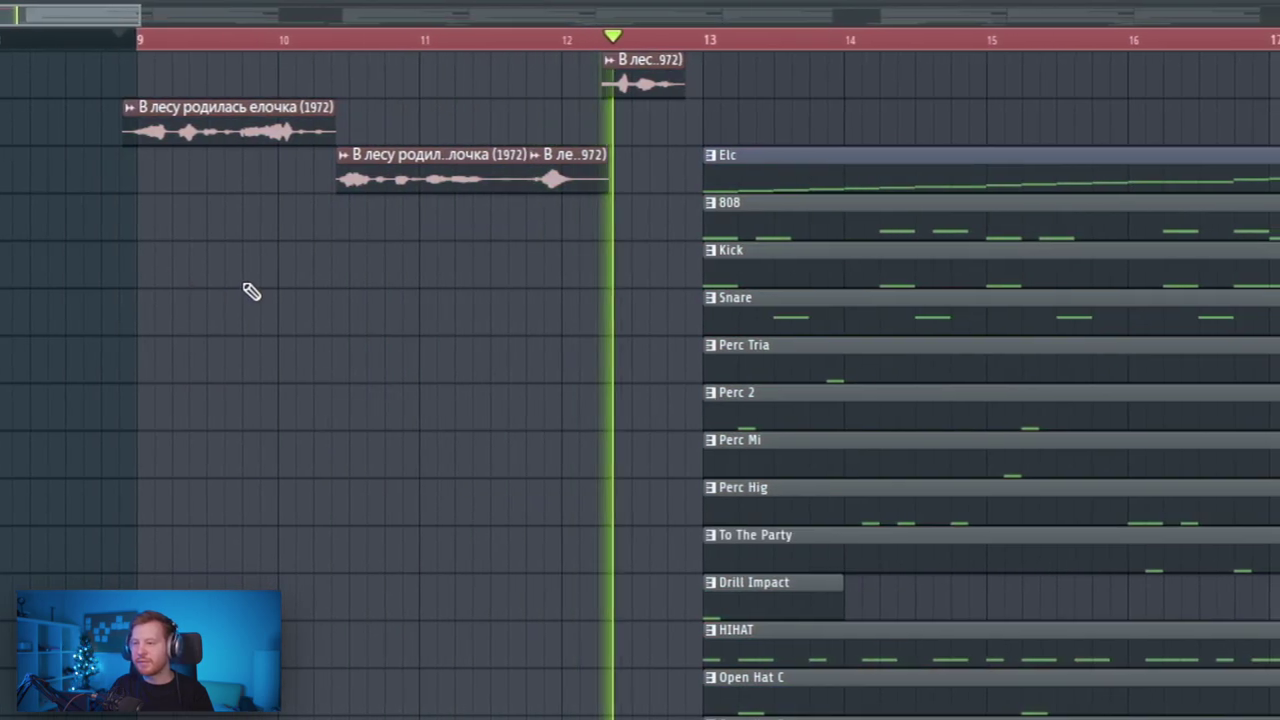
scroll(281, 400, "down", 5)
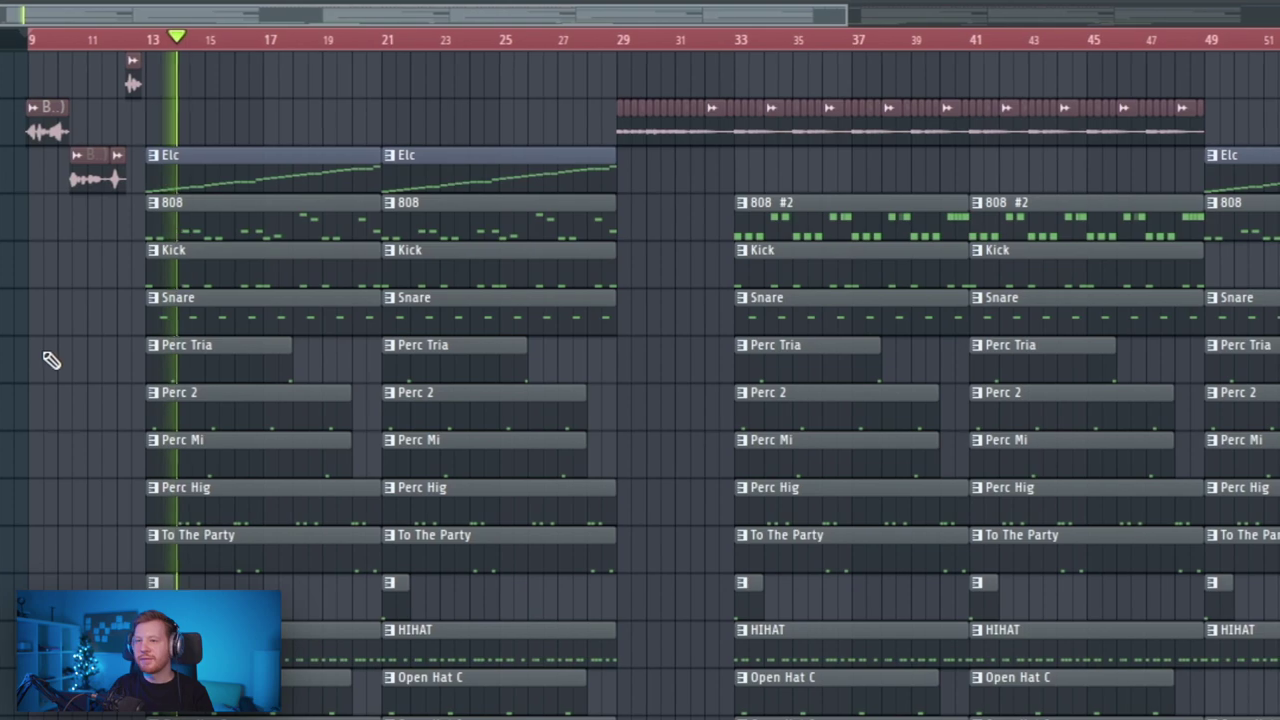